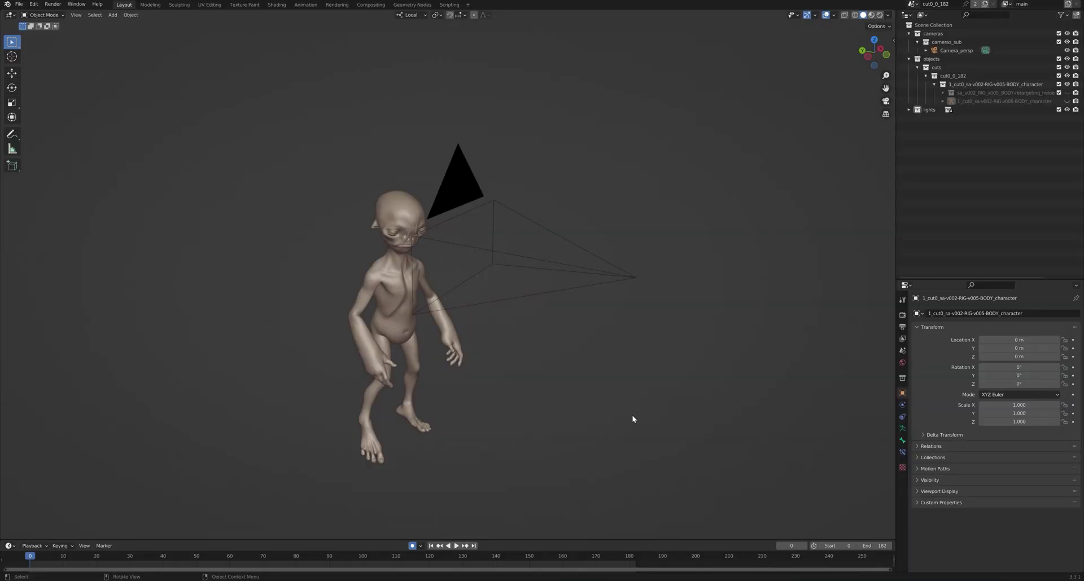
- Switch the 3D viewport to the scene camera view using View > Cameras
click(76, 15)
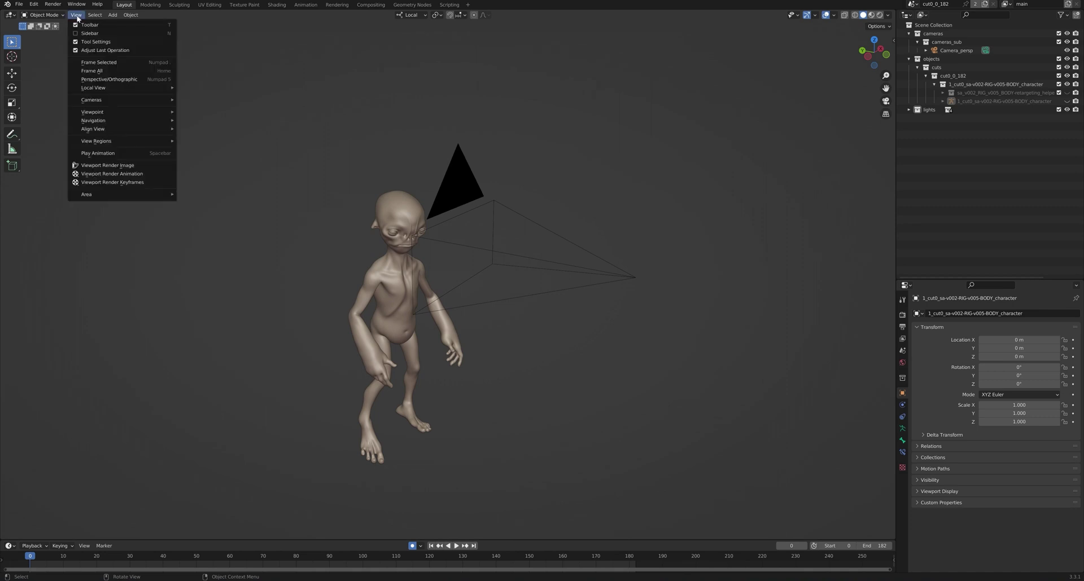
mouse_move(90, 100)
click(229, 100)
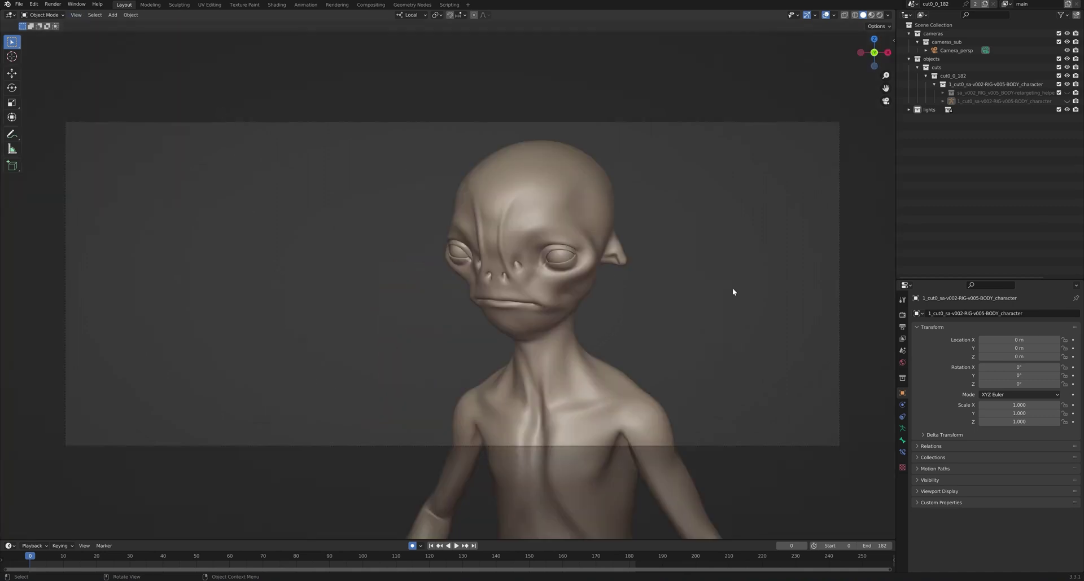
click(19, 4)
- Run Find Missing Files on the textures folder to relink the missing texture maps
mouse_move(67, 138)
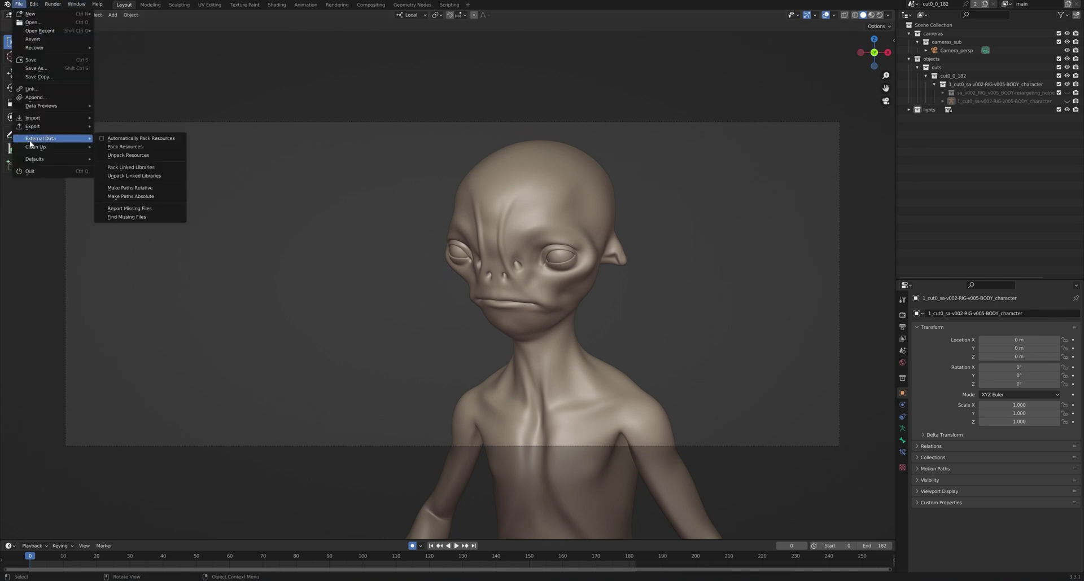
click(134, 219)
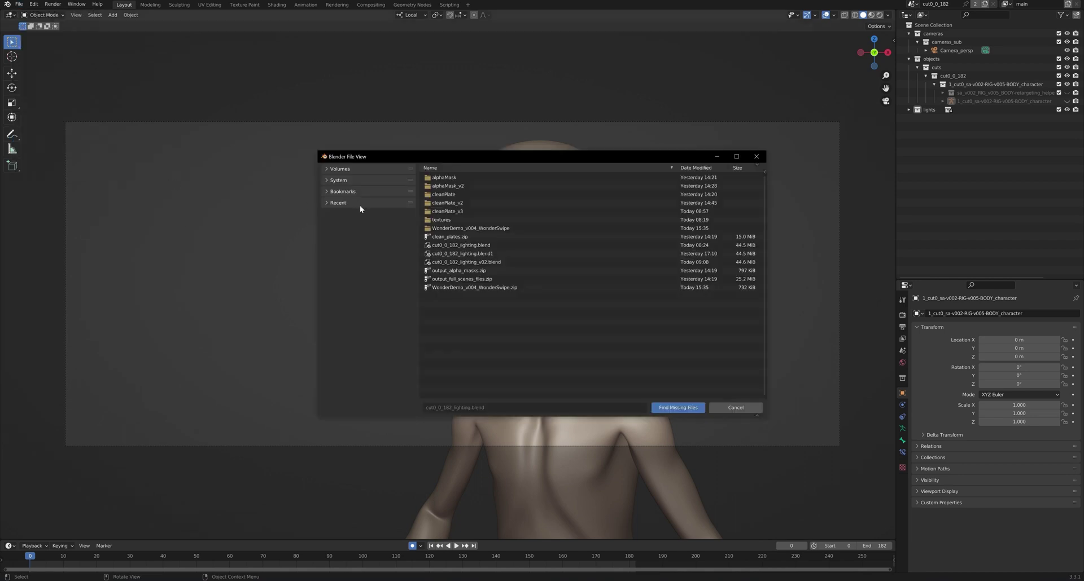
double_click(437, 220)
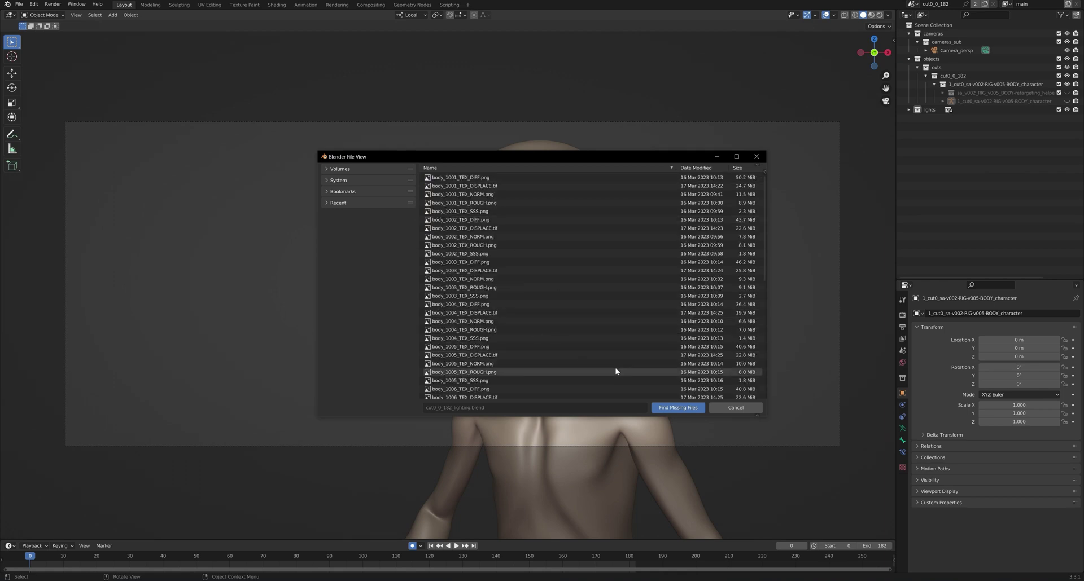
click(679, 409)
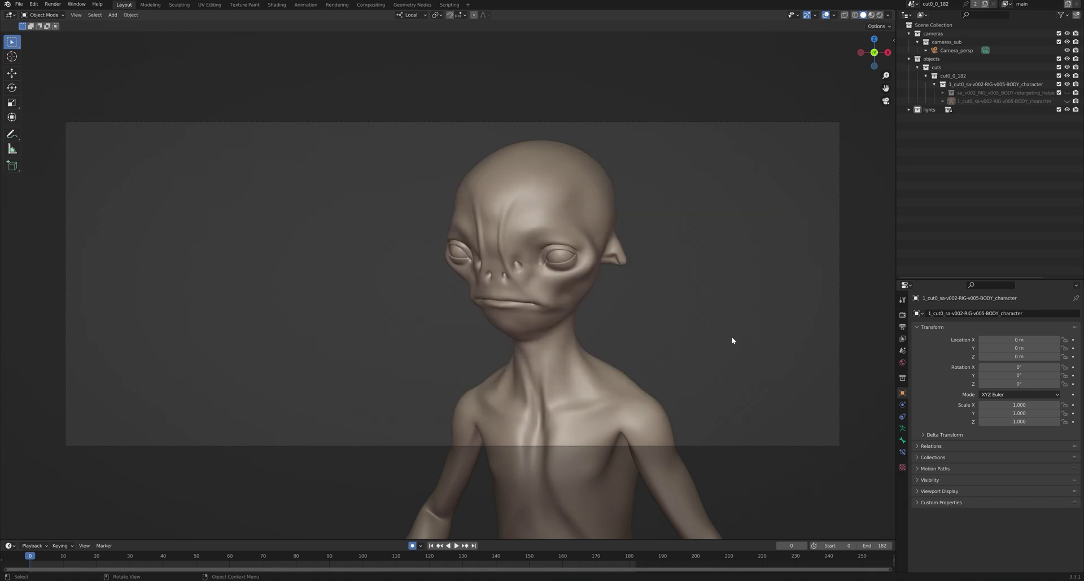
- Switch the viewport to Rendered shading to show the alien's textured skin
click(879, 16)
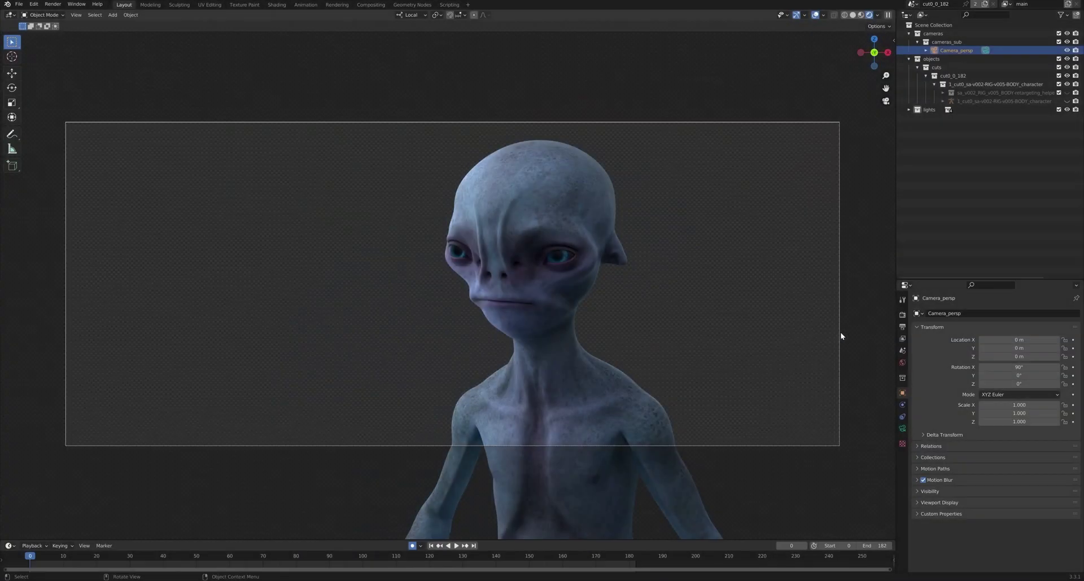
- Select the camera and enable Background Images in its Camera data properties
click(839, 338)
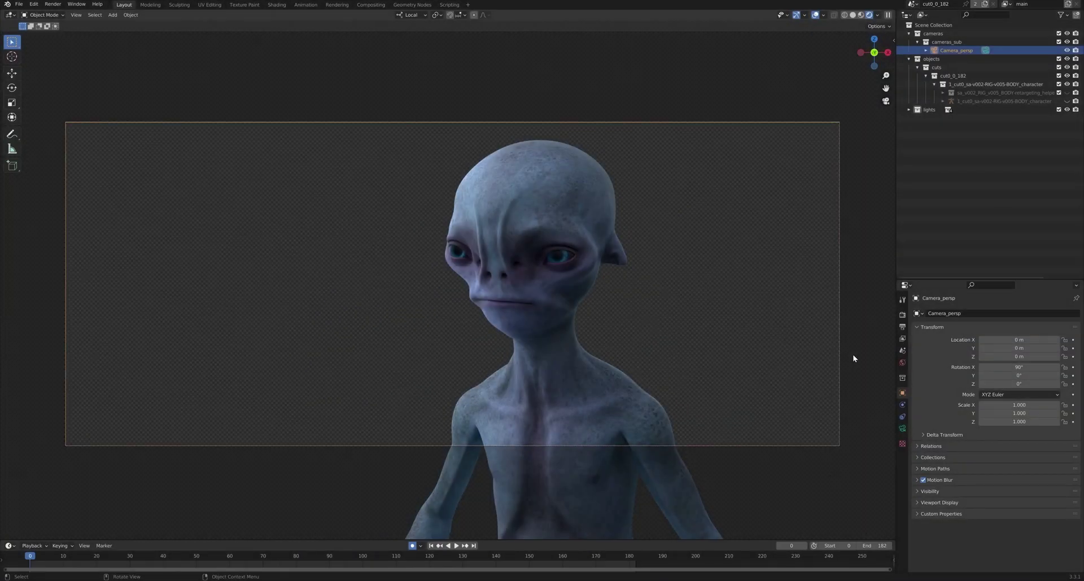
click(902, 429)
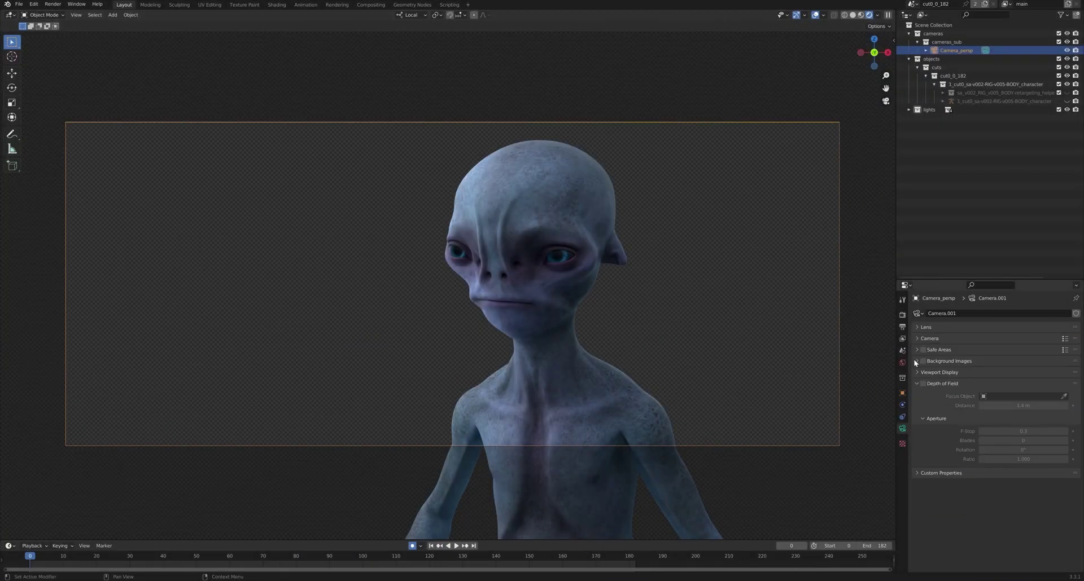
click(916, 362)
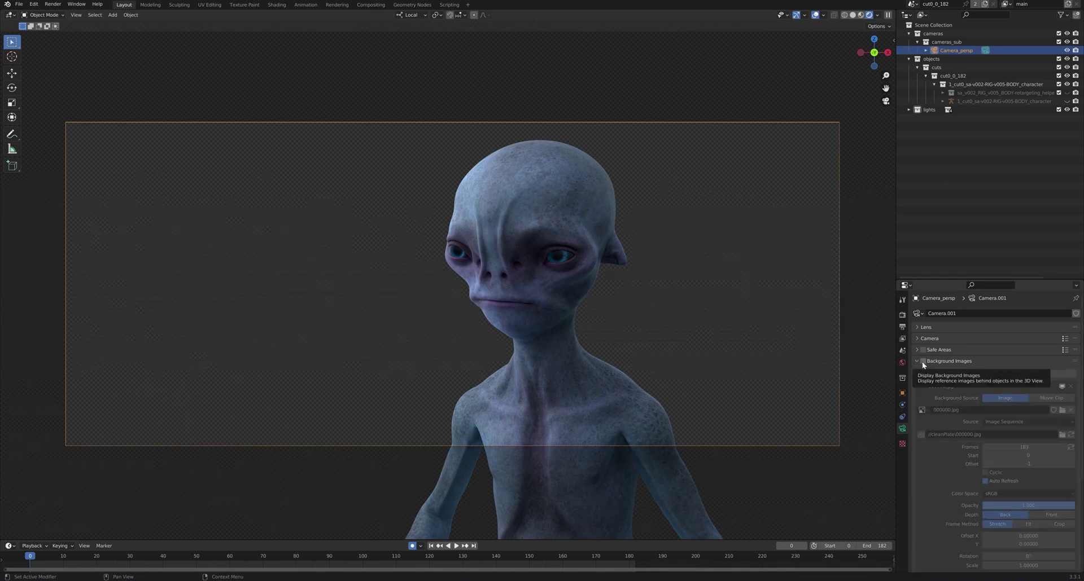
click(922, 361)
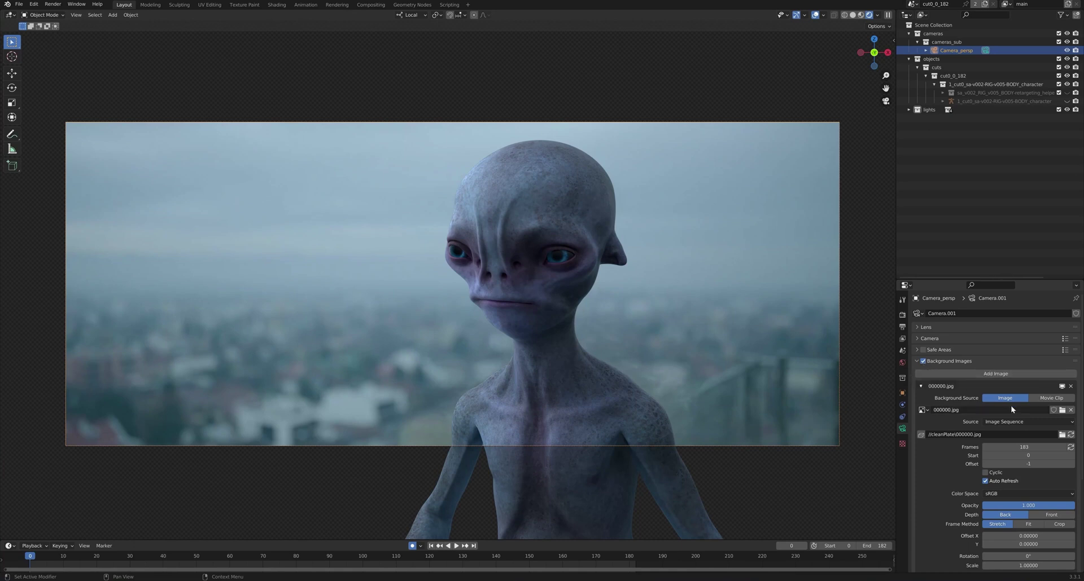
click(1061, 435)
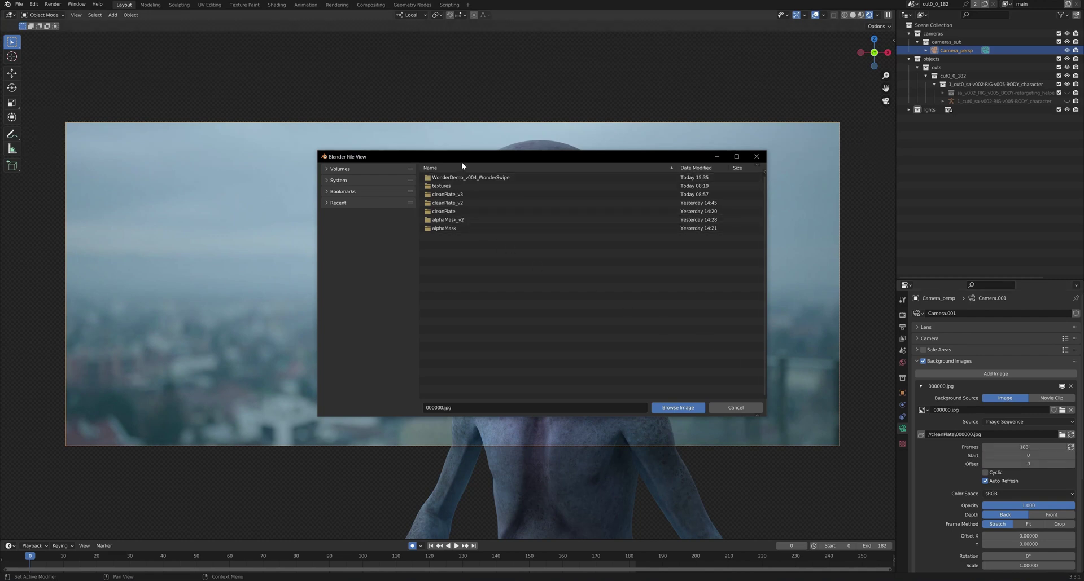
- Load all frames in the cleanPlate_v3 folder as the camera's background image sequence
drag(462, 161, 158, 192)
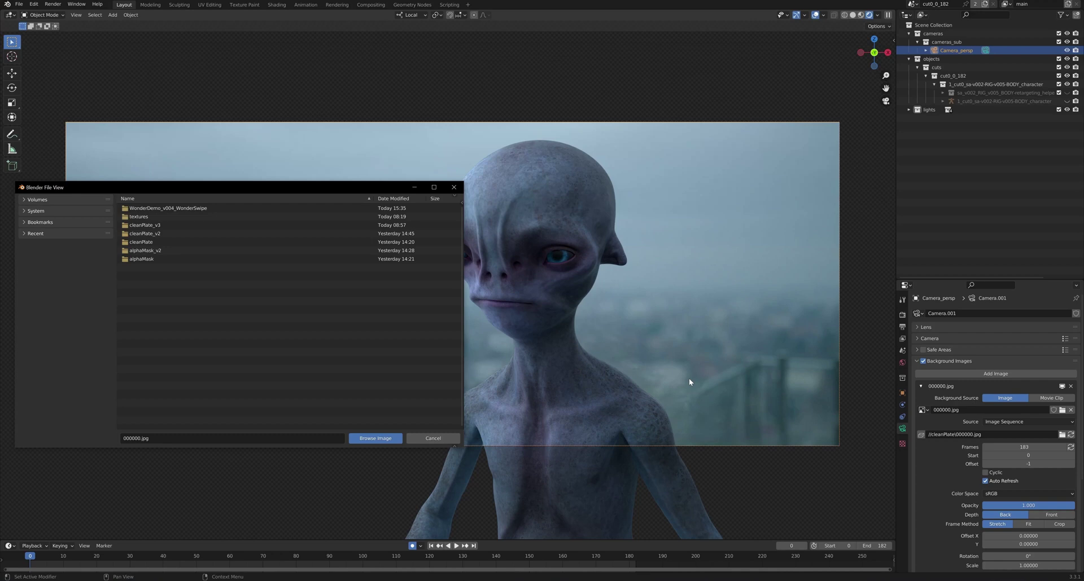
double_click(153, 225)
click(158, 208)
key(a)
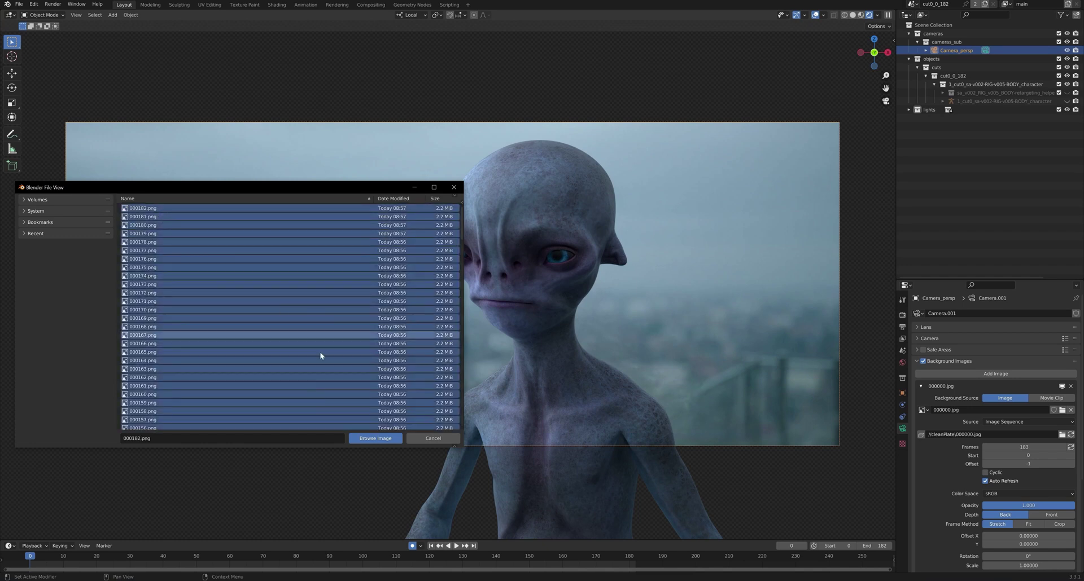
click(359, 438)
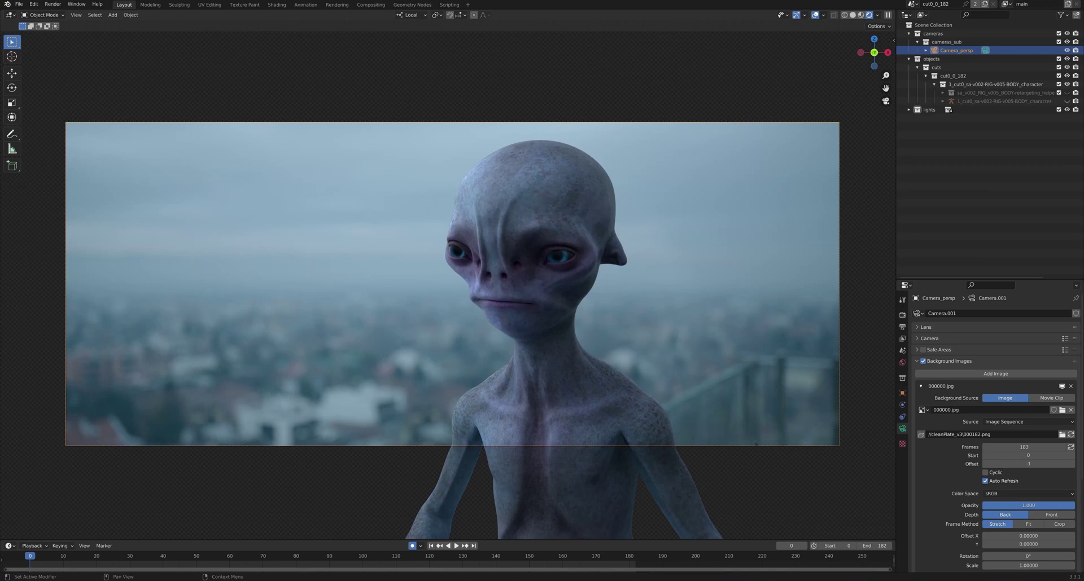
click(852, 15)
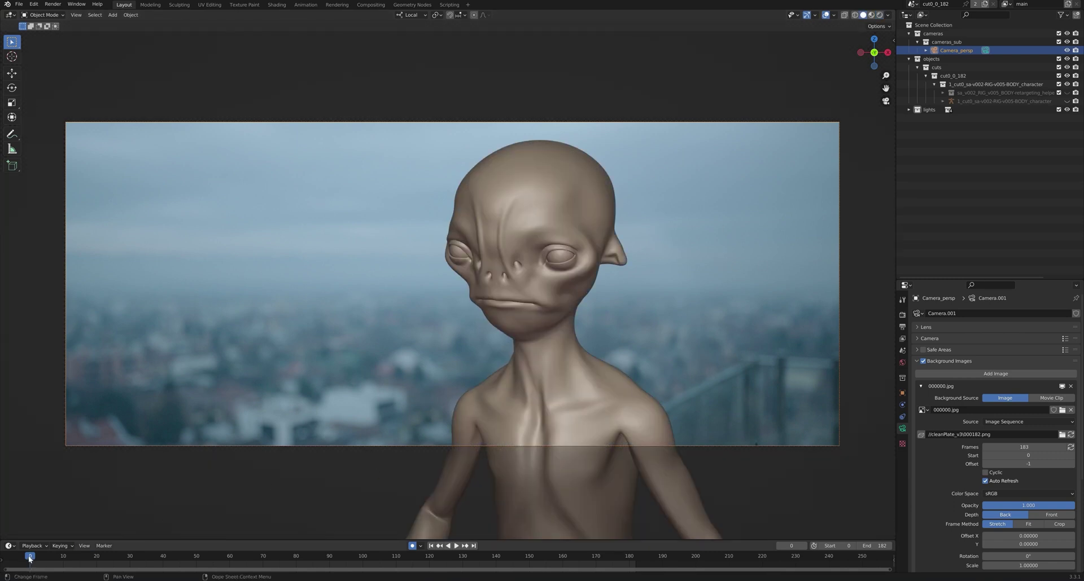
- Play the animation and stop playback at frame 88
key(space)
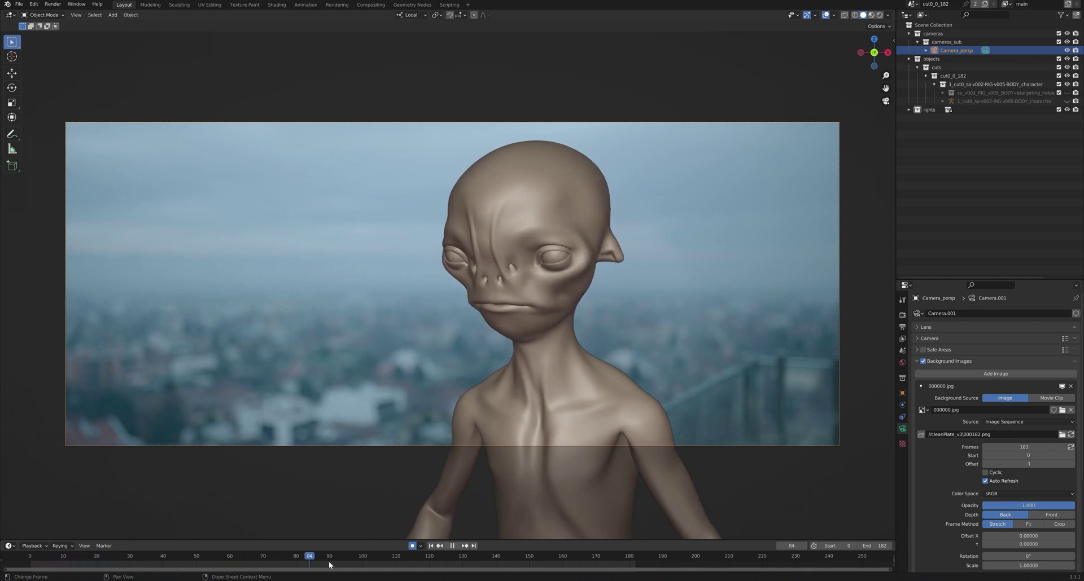
drag(352, 566, 322, 566)
key(space)
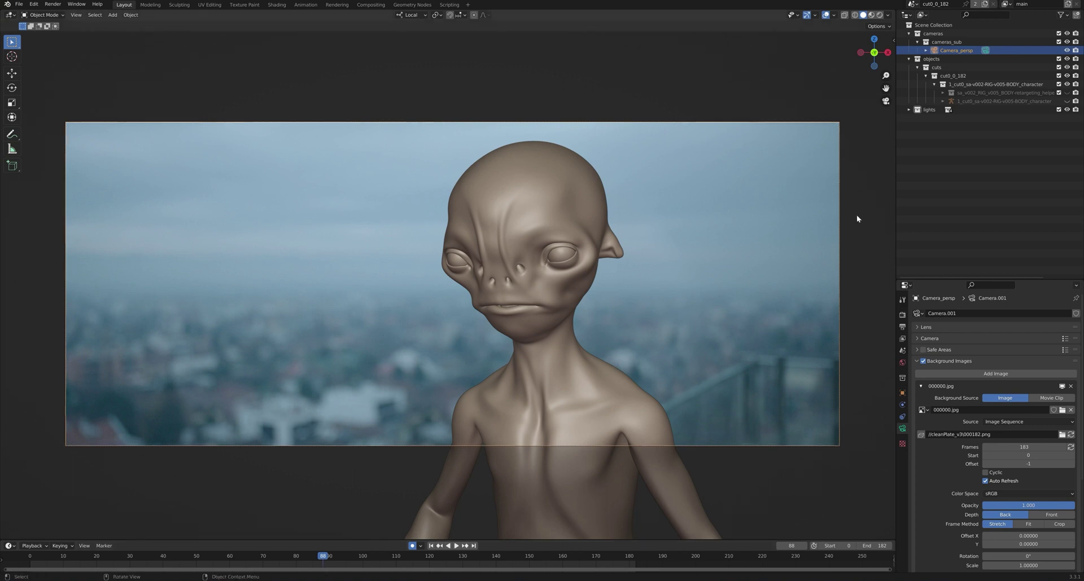
click(1067, 102)
- Select the character rig, put it in Pose Mode, and select the neck bone
click(992, 102)
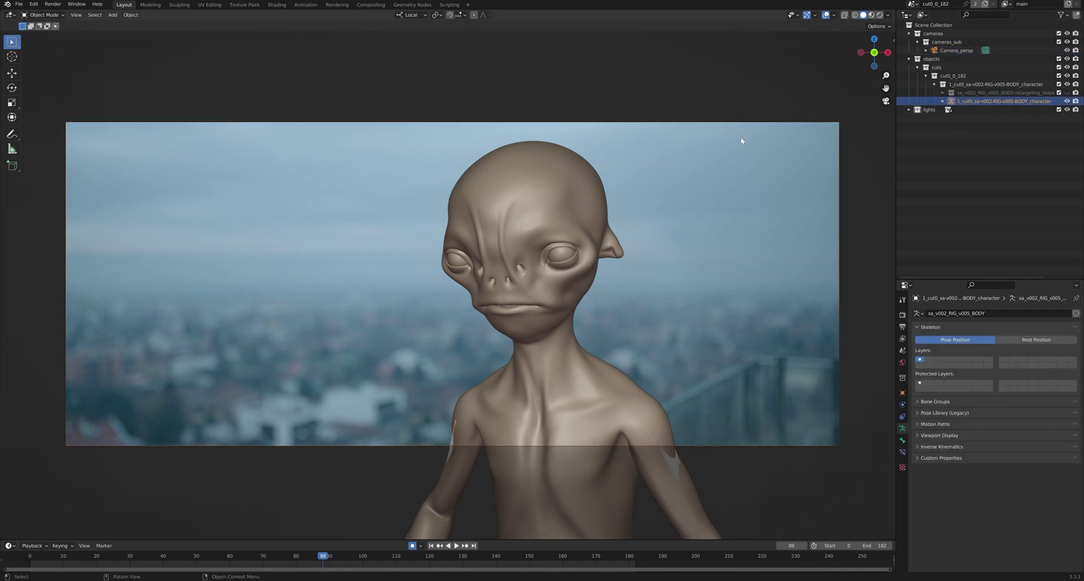
key(ctrl+Tab)
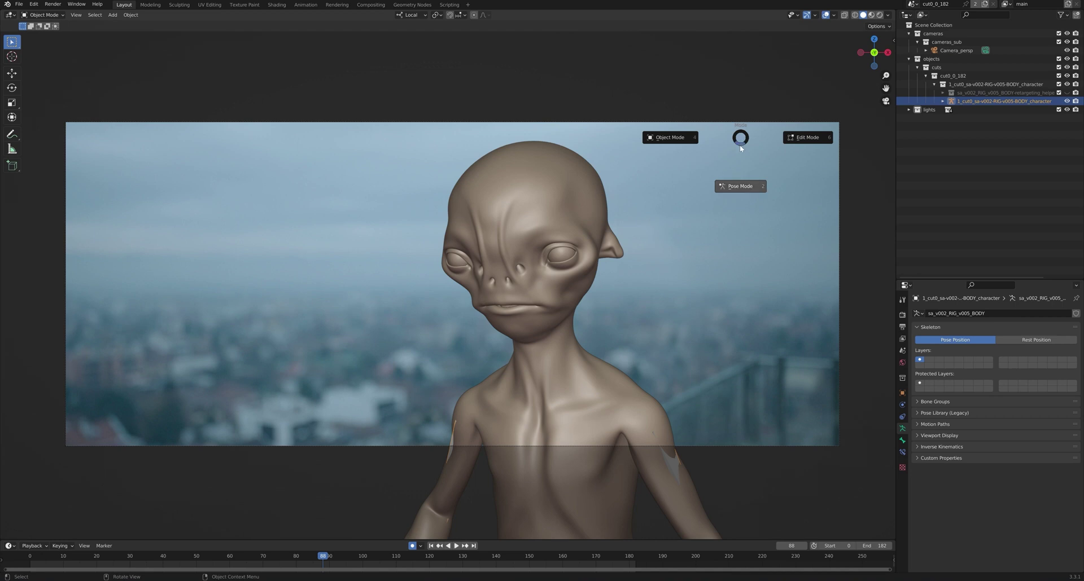
click(736, 194)
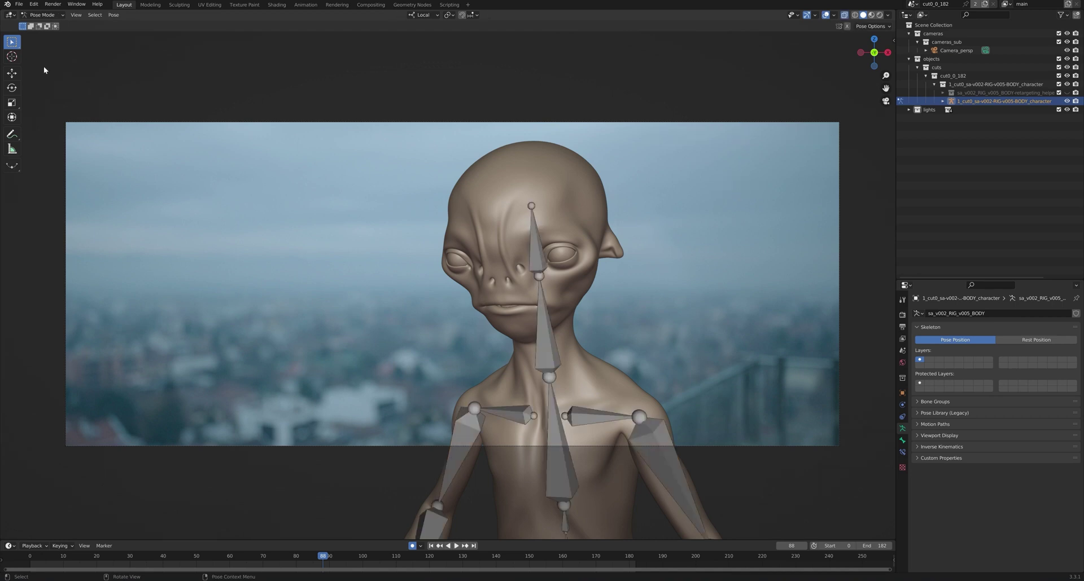
click(43, 15)
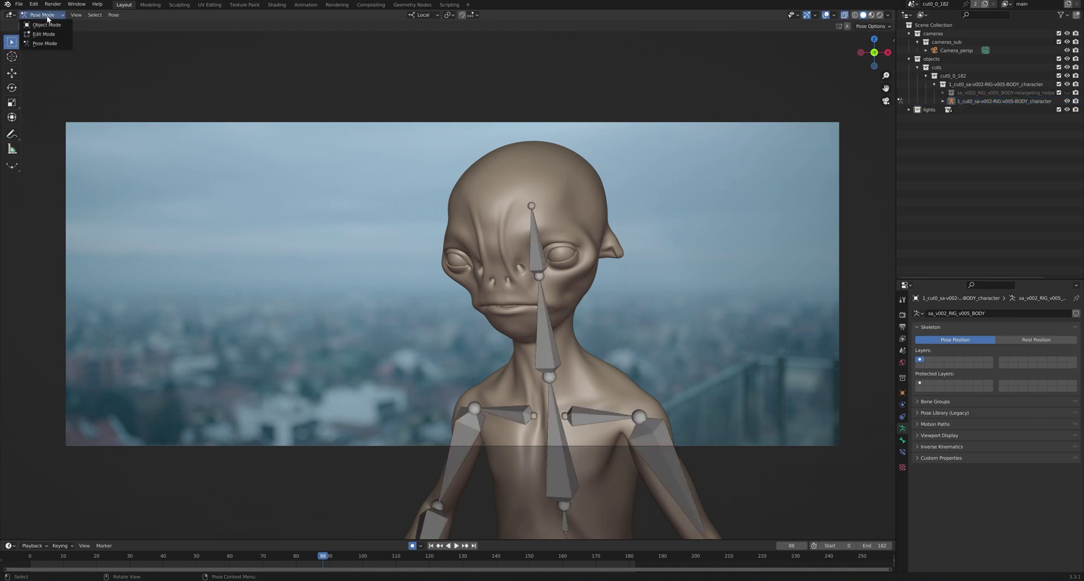
click(46, 48)
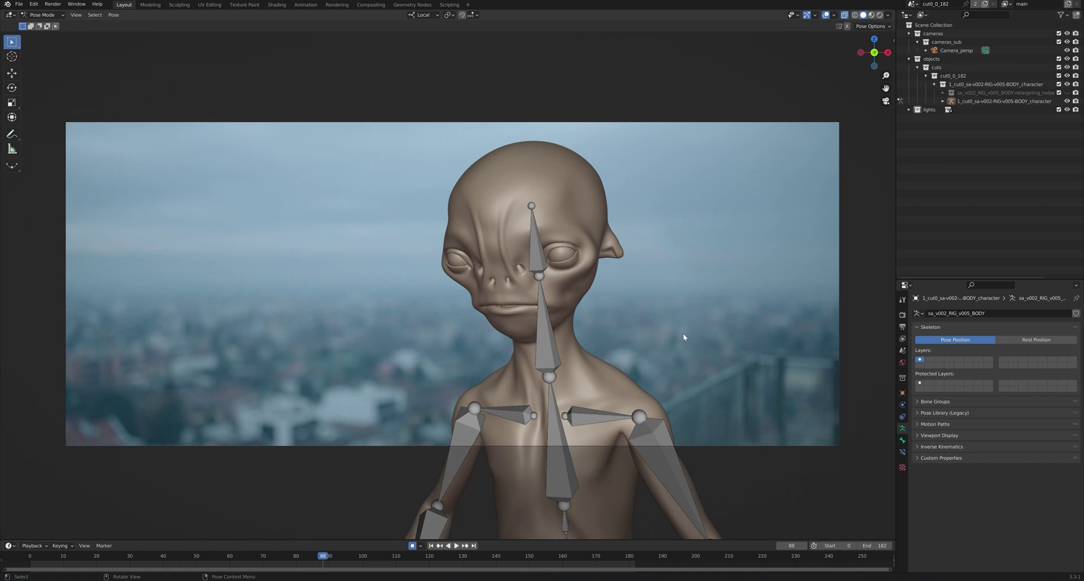
click(546, 355)
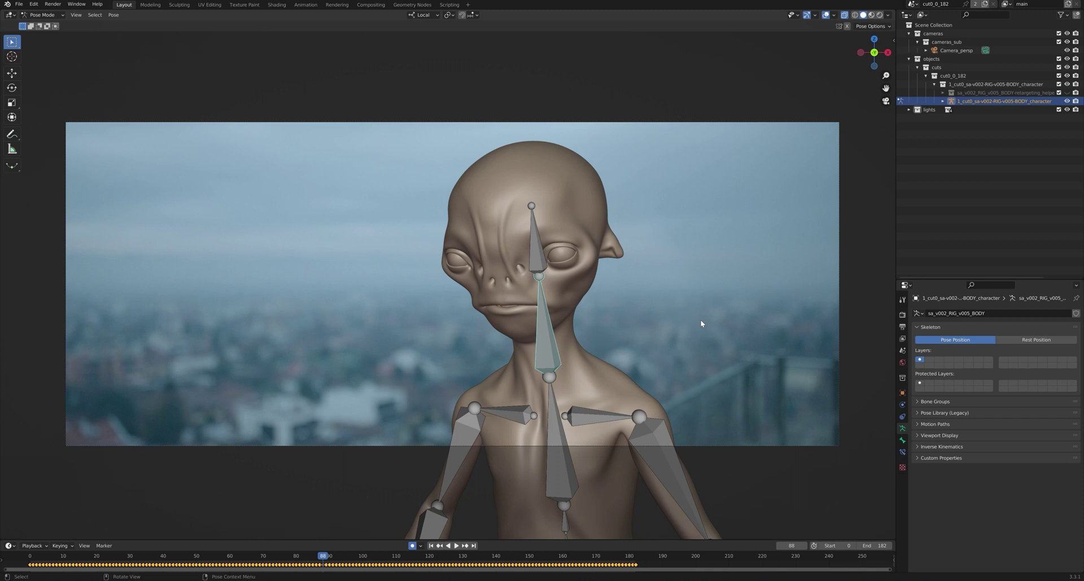
- Rotate the neck bone along its local Y axis, then rotate the head bone
key(r)
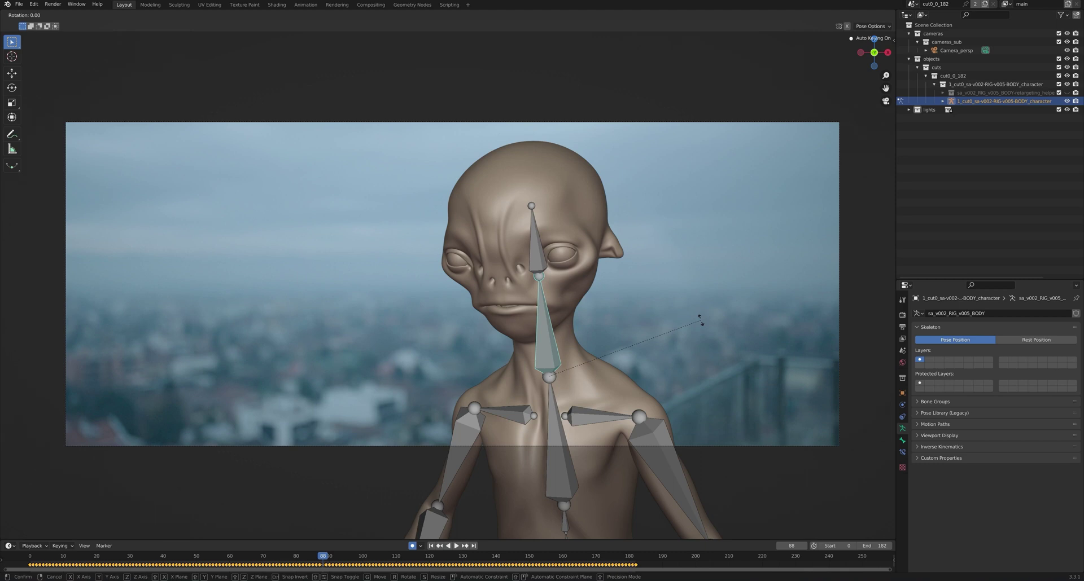
key(y)
key(y)
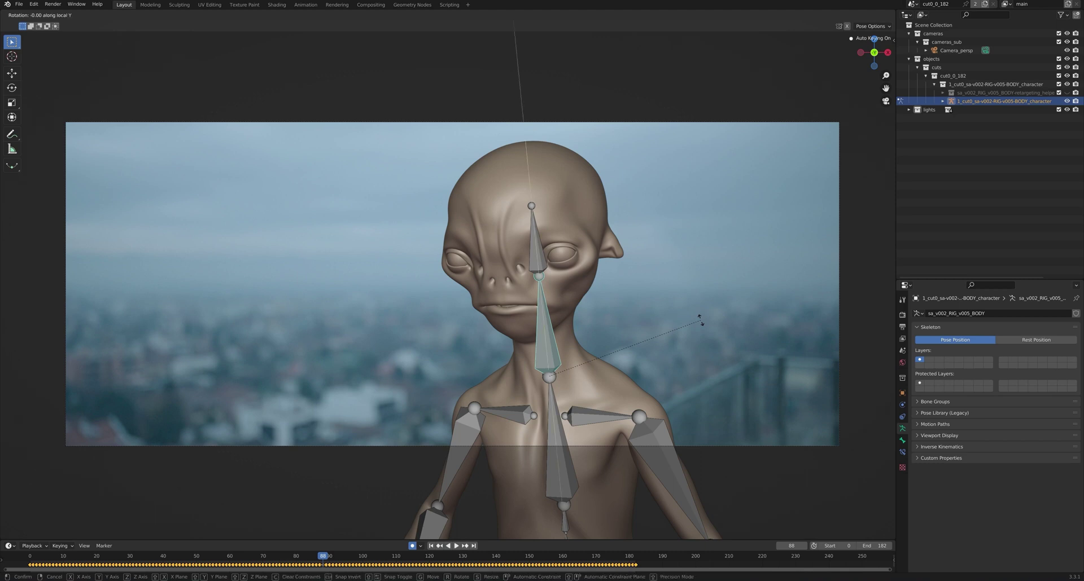
click(705, 290)
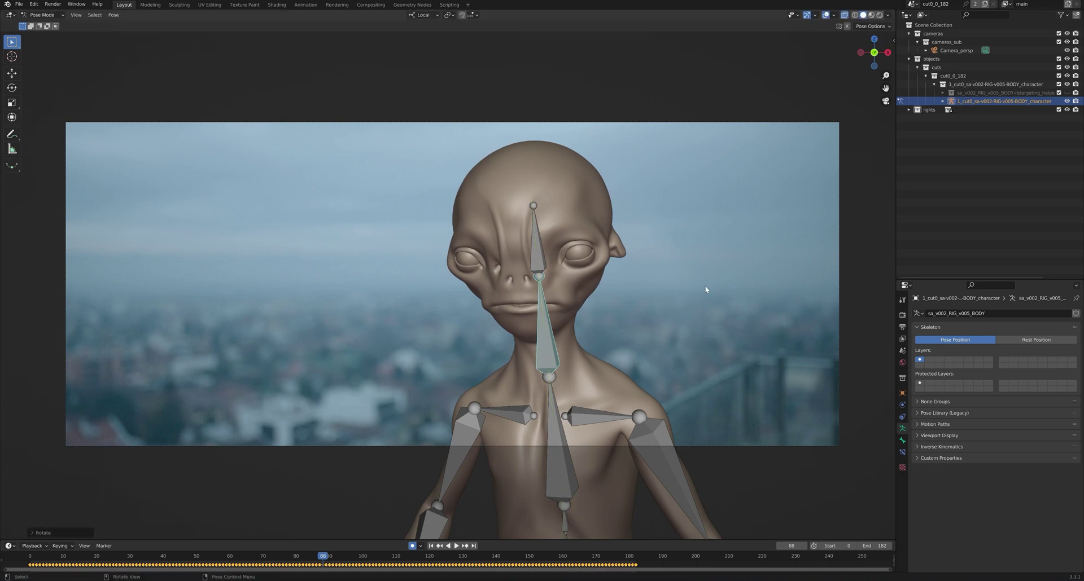
click(534, 264)
key(r)
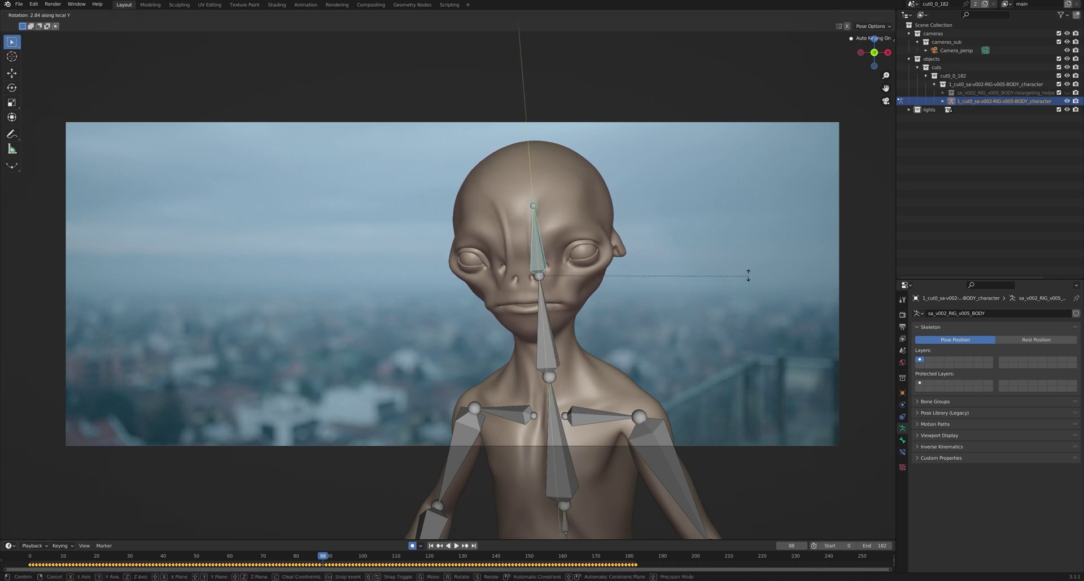
click(747, 274)
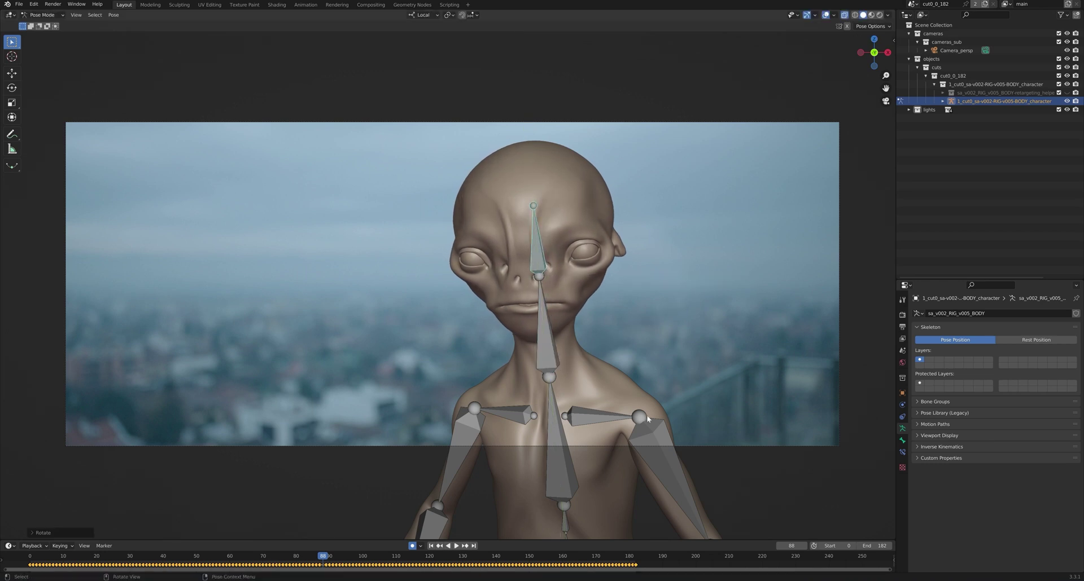
- Rotate both clavicle bones, one along local X and the other along local Z
click(585, 422)
key(r)
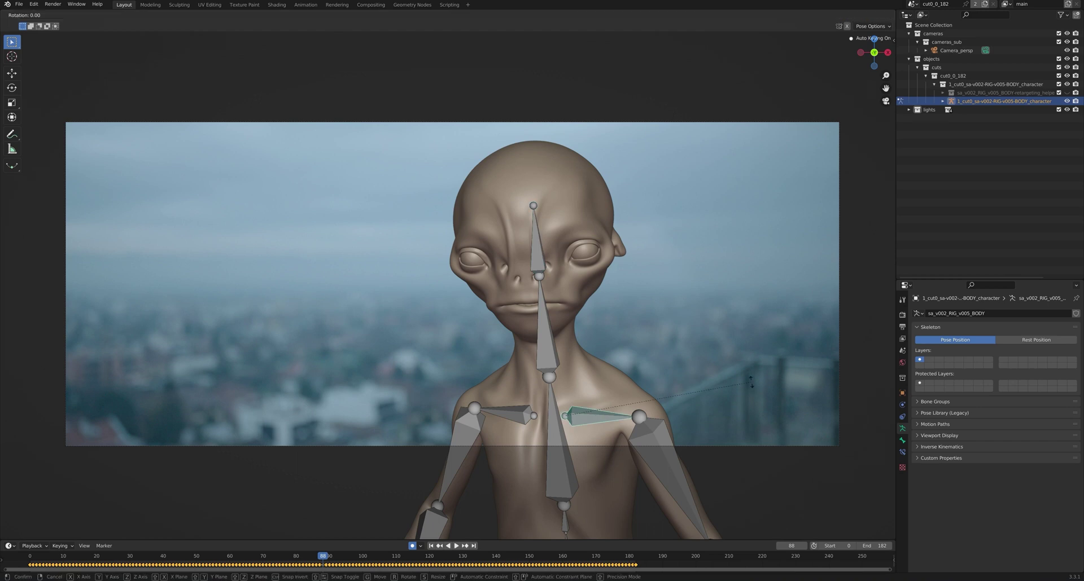
key(x)
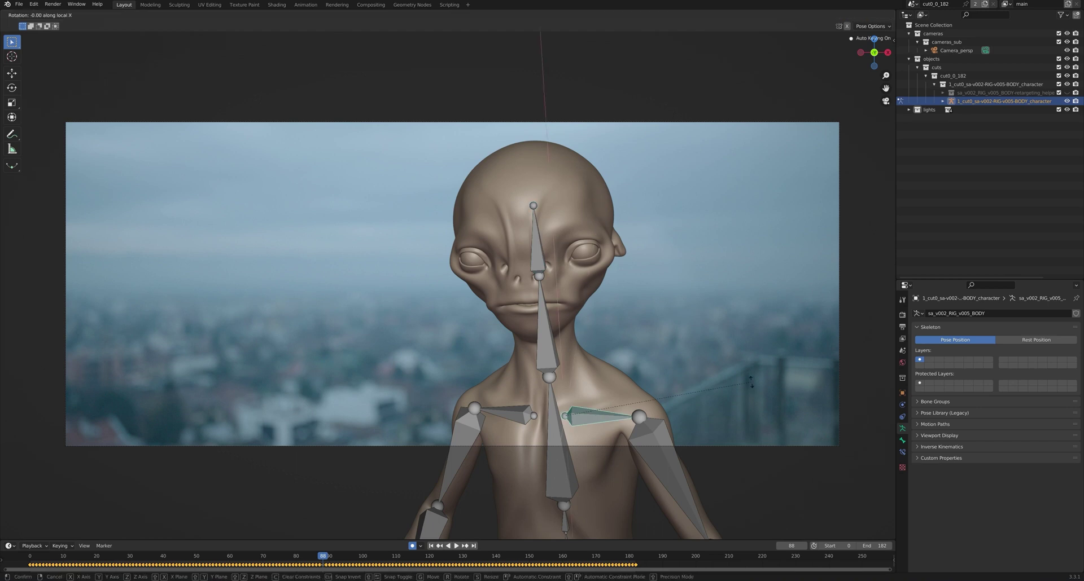
click(745, 389)
click(508, 414)
key(r)
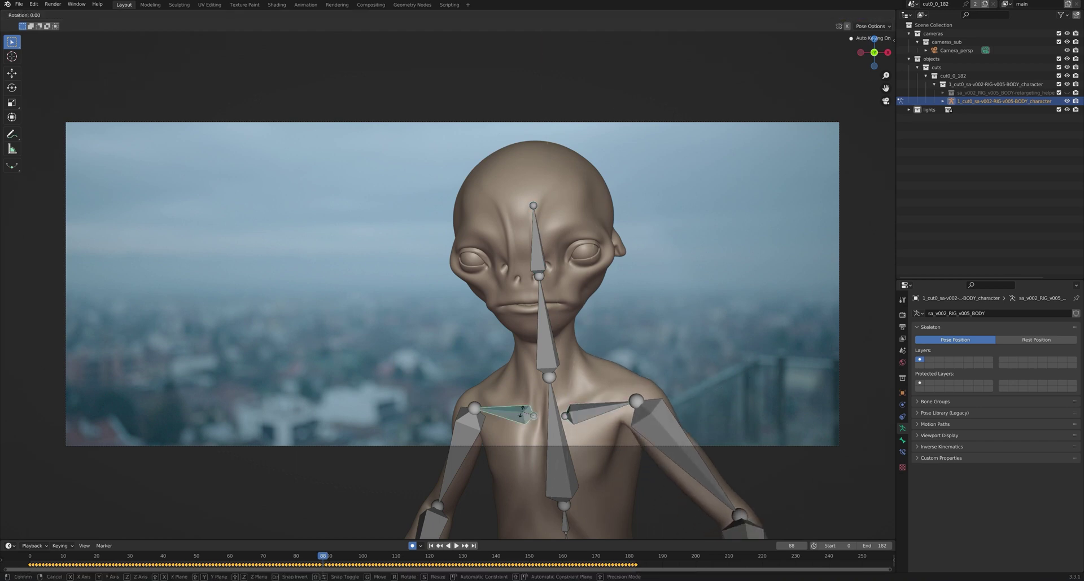
key(z)
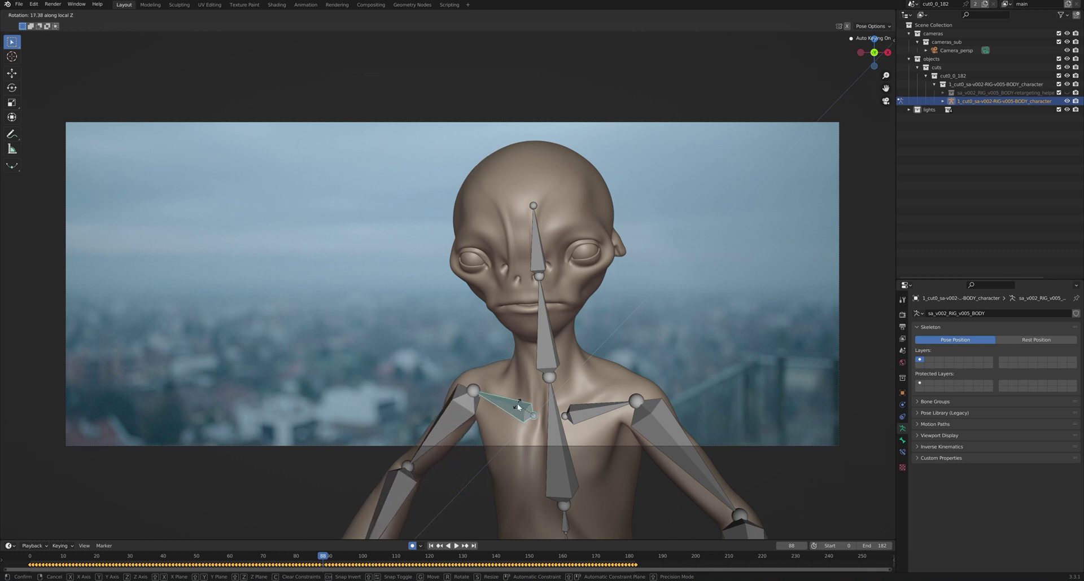
click(517, 404)
- Lower the right and left upper arm bones by rotating them along local Z
click(669, 430)
key(r)
key(z)
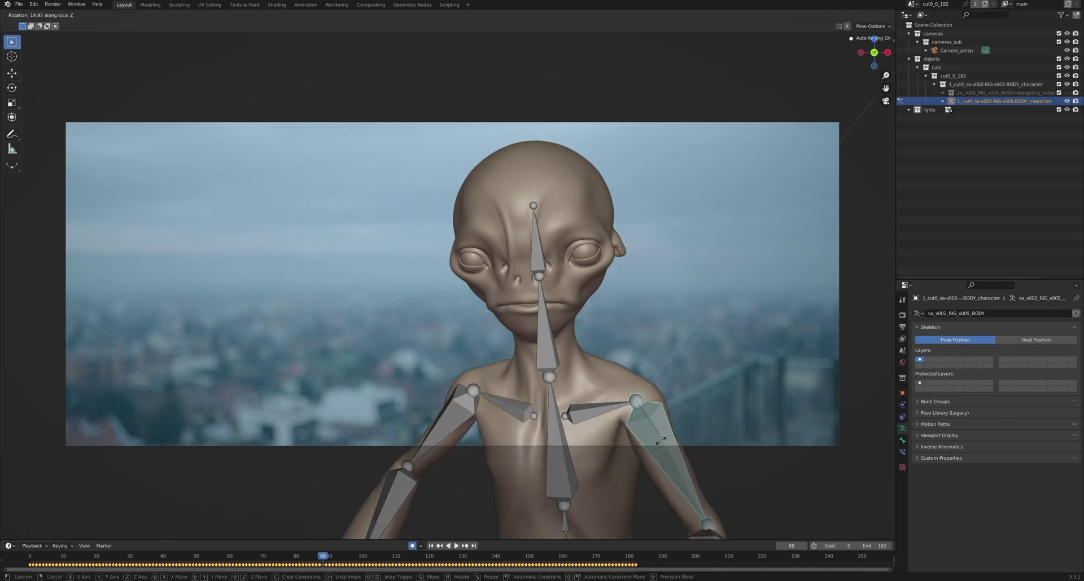
click(663, 446)
click(440, 432)
key(r)
key(z)
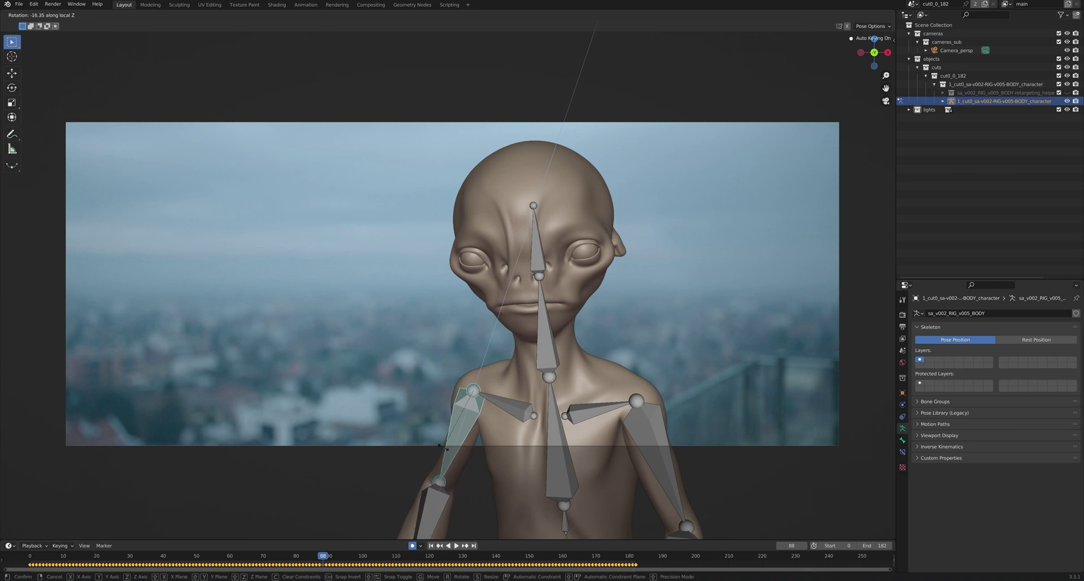
click(466, 446)
- Rotate the central spine bone along local X, return to Object Mode and hide the armature
click(562, 462)
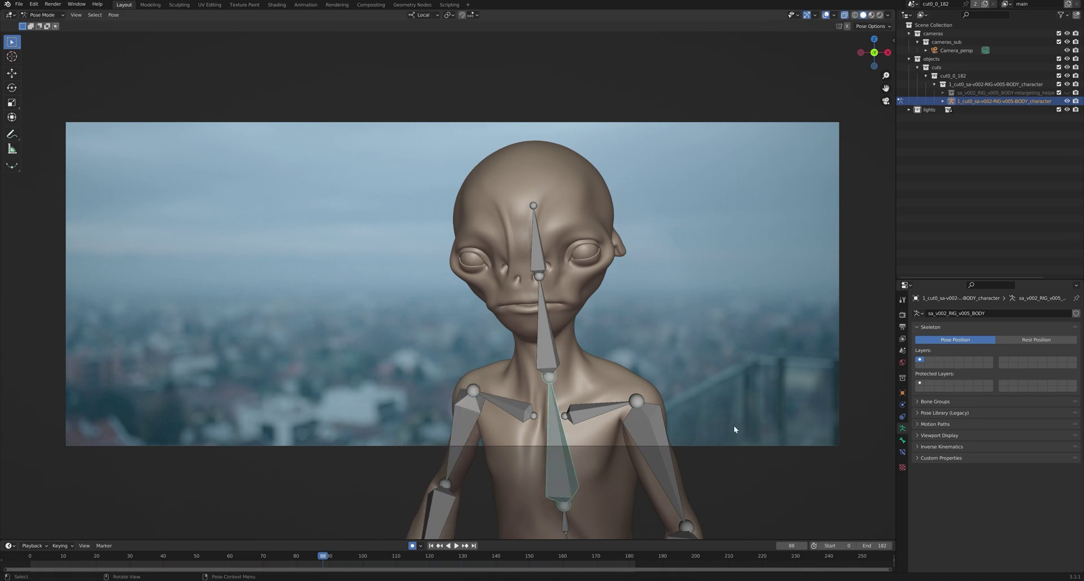
key(r)
key(x)
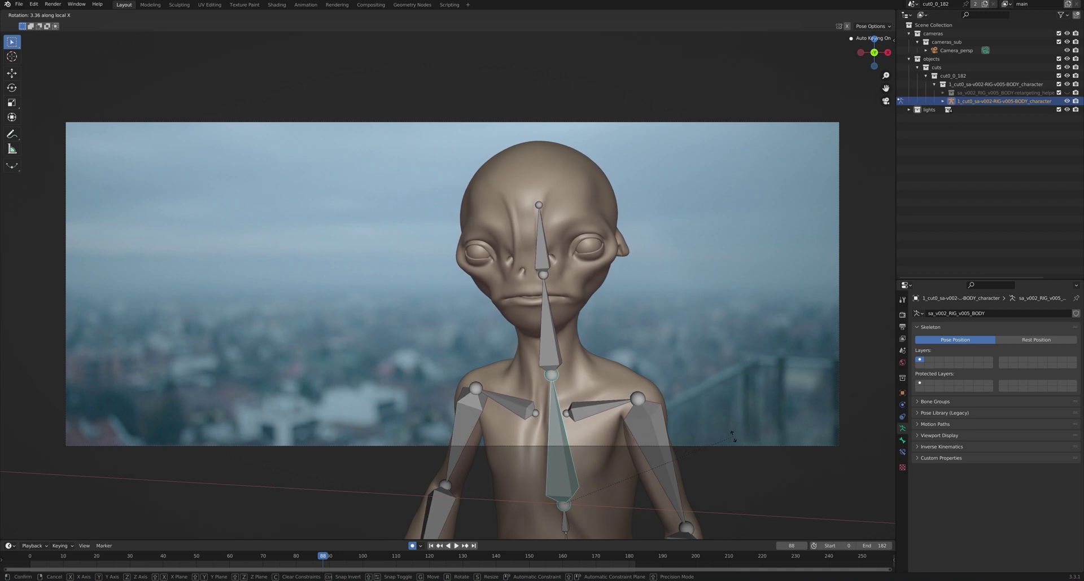
click(733, 439)
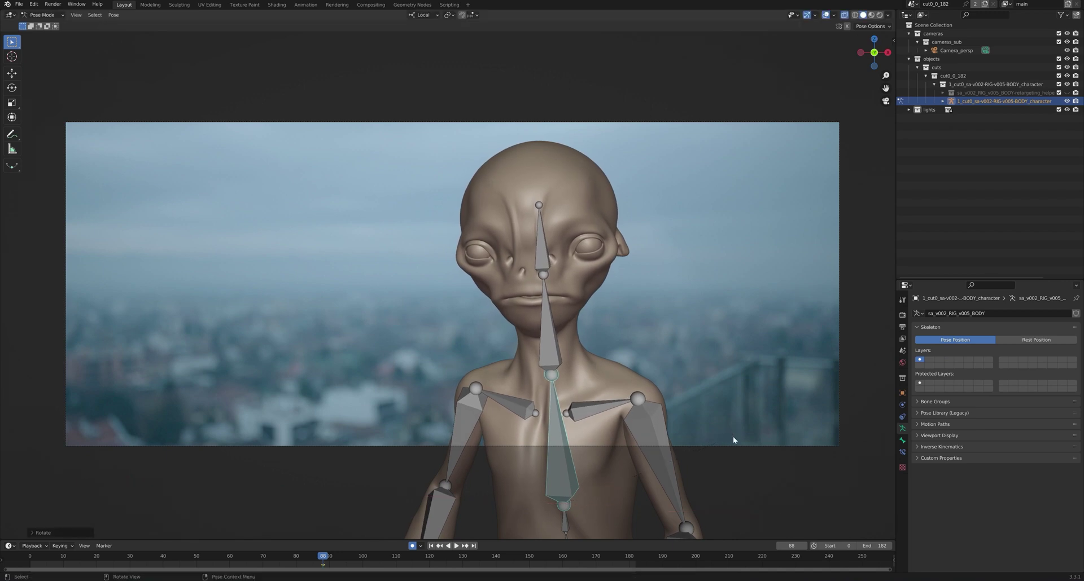
key(ctrl+Tab)
click(643, 371)
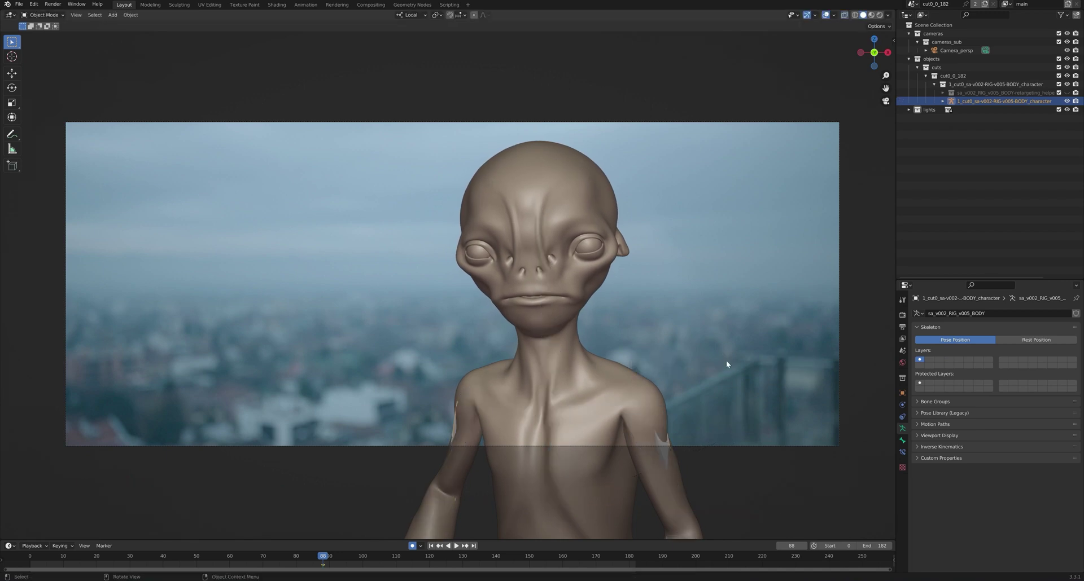
key(h)
- Preview the alien in Rendered shading and select its body mesh to show shape keys
click(879, 14)
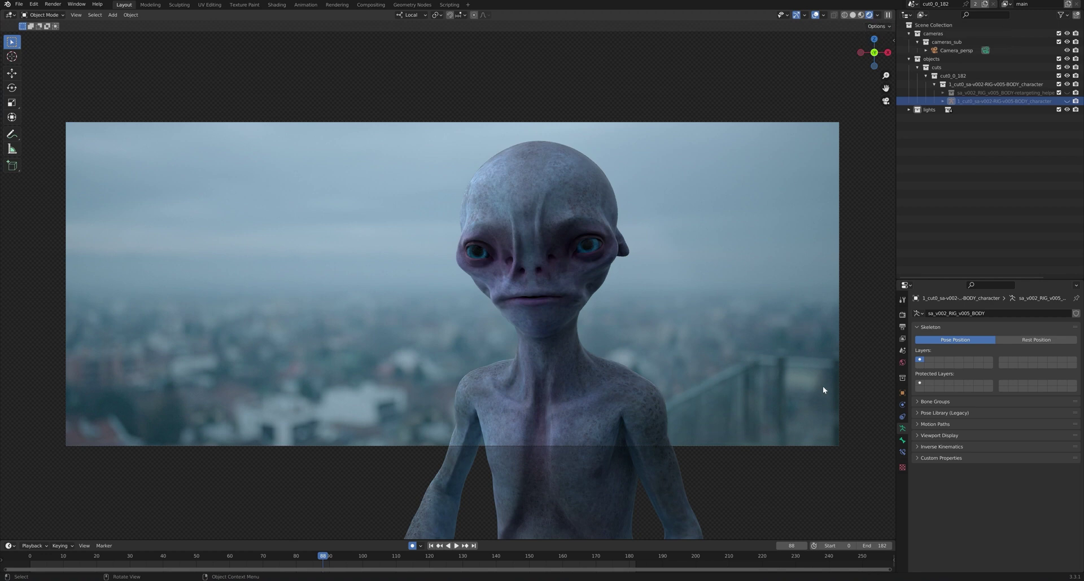
click(622, 388)
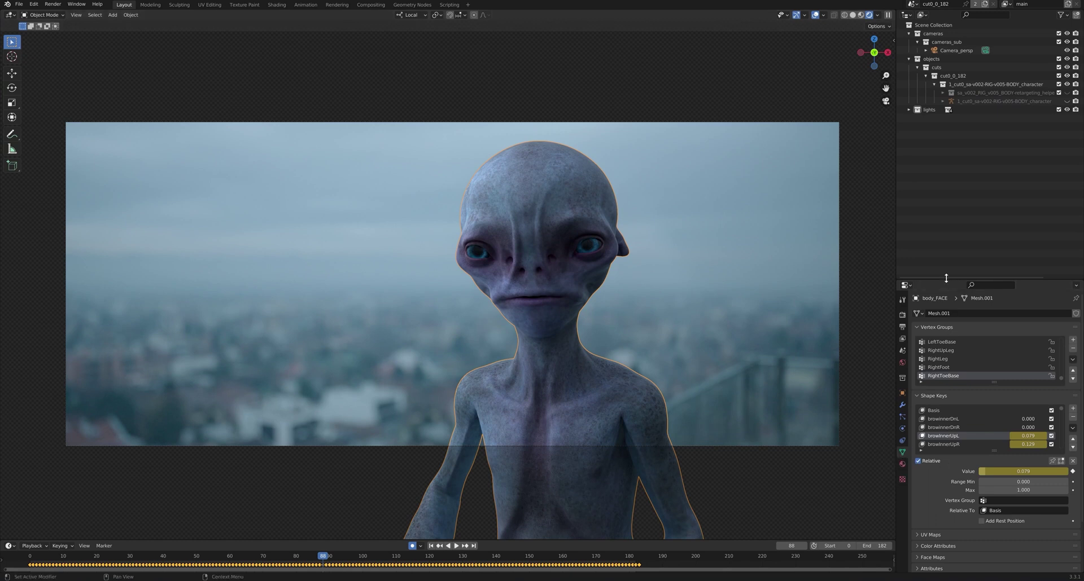
drag(946, 279, 945, 181)
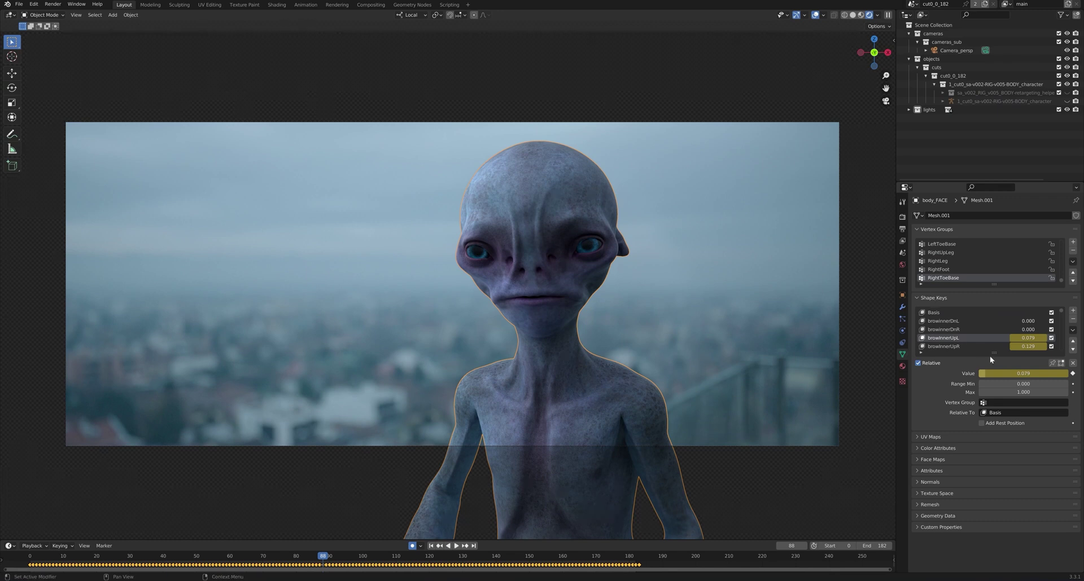
- Lengthen the Shape Keys list and scroll through the facial keys from eyeBlink to lipStickyR
drag(990, 356, 987, 428)
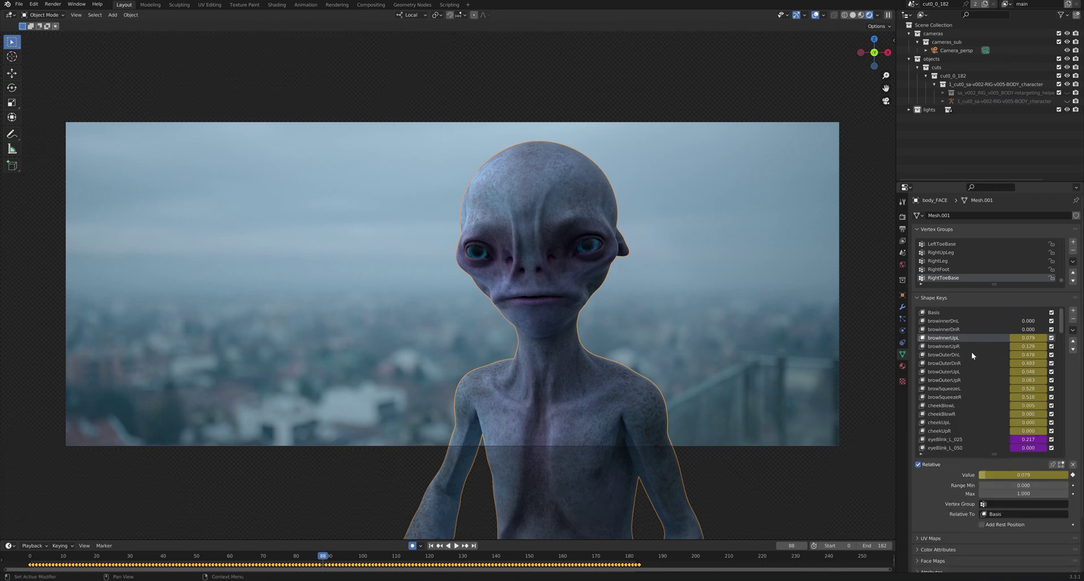
scroll(971, 351, down, 9)
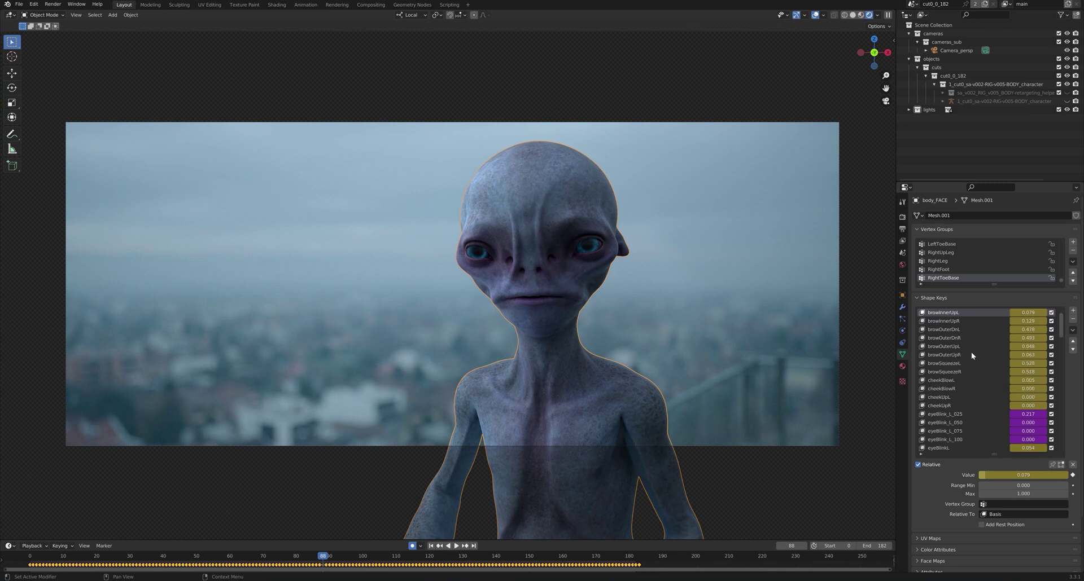
scroll(969, 355, down, 7)
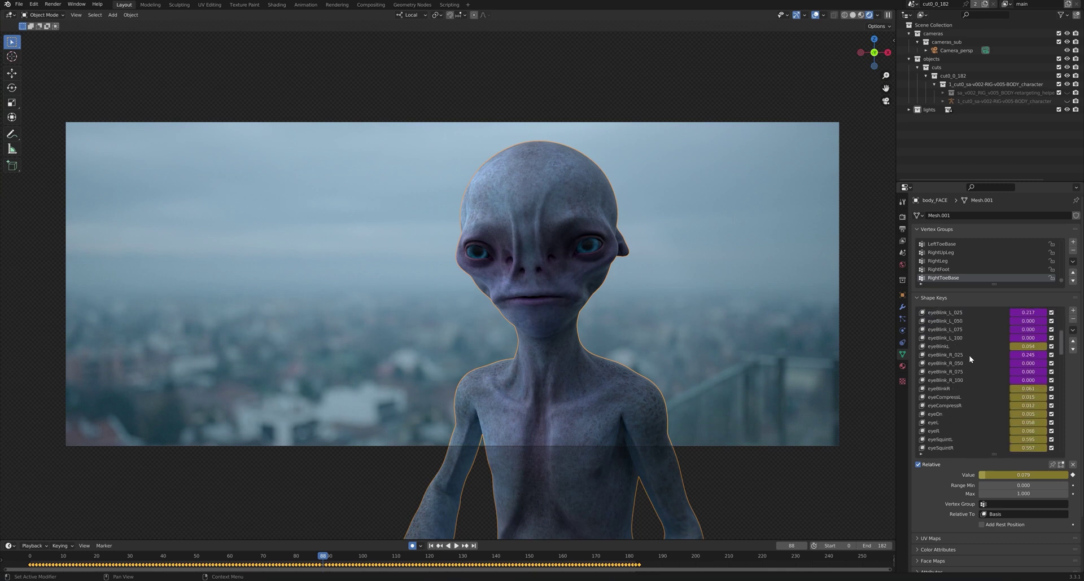
scroll(968, 355, down, 4)
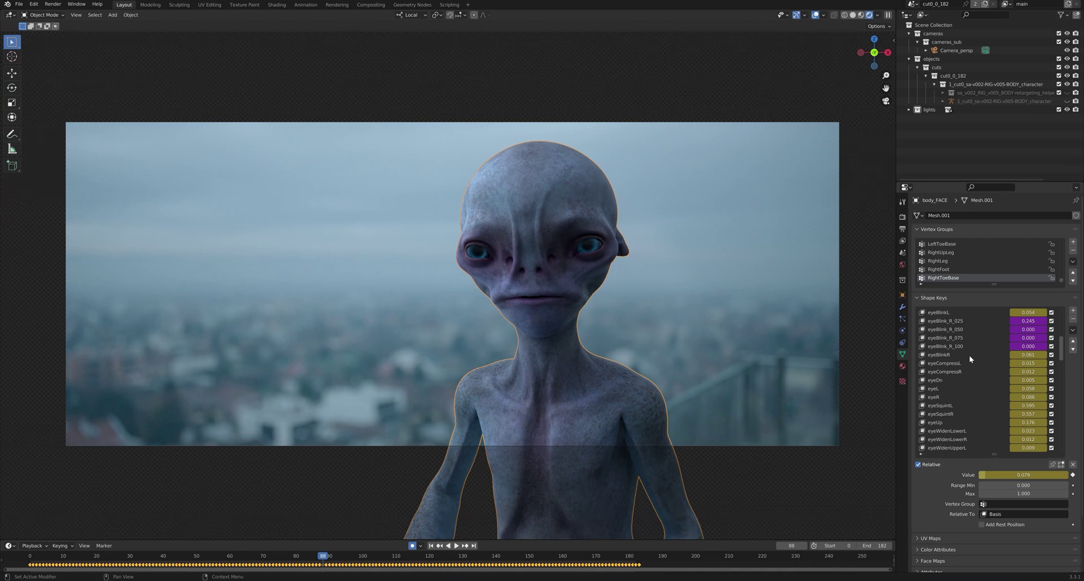
scroll(969, 354, down, 15)
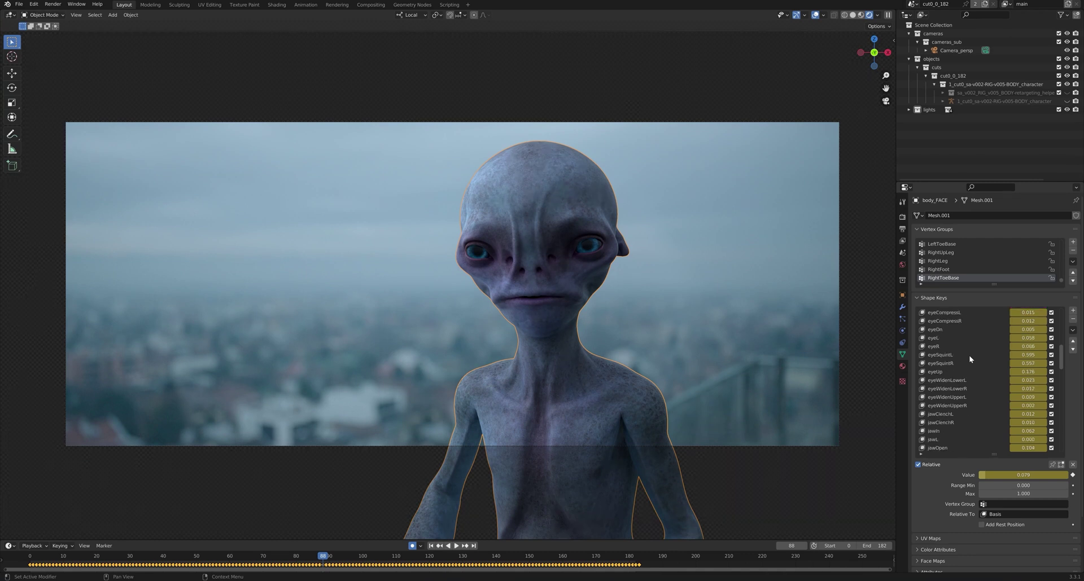
scroll(969, 354, down, 8)
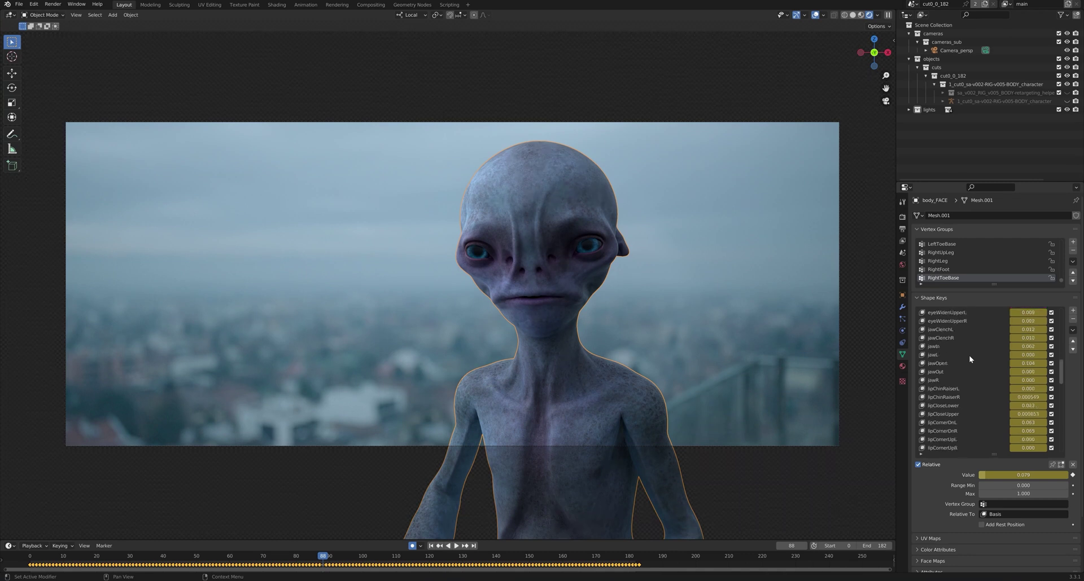
scroll(968, 355, down, 6)
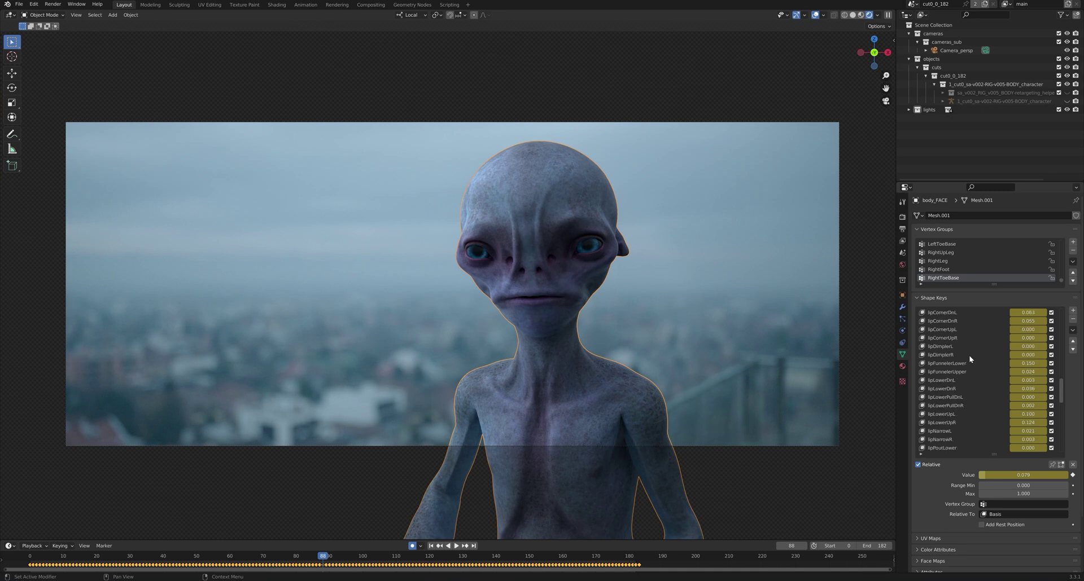
scroll(969, 355, down, 9)
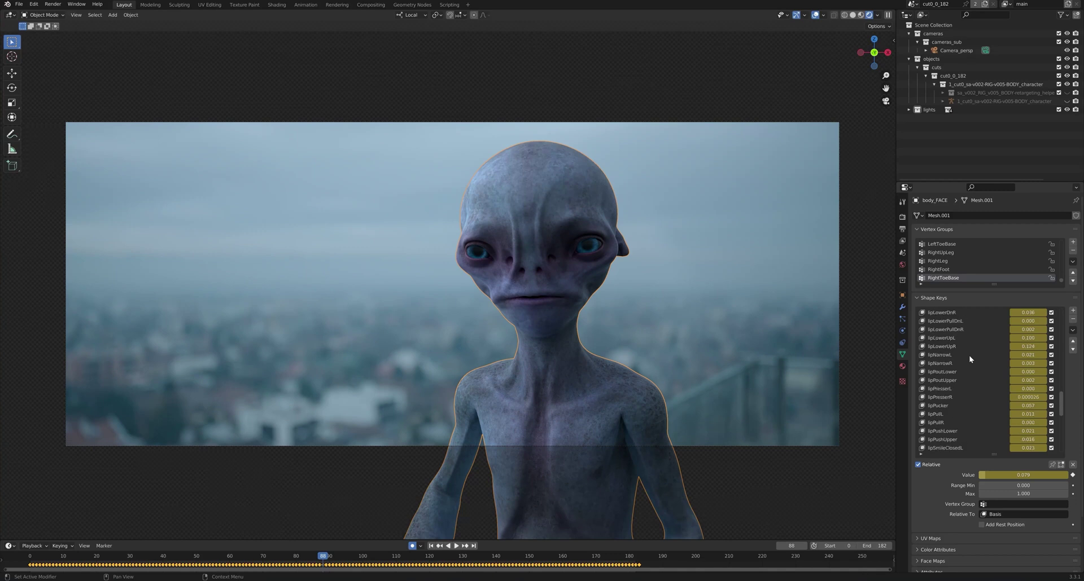
scroll(969, 354, down, 7)
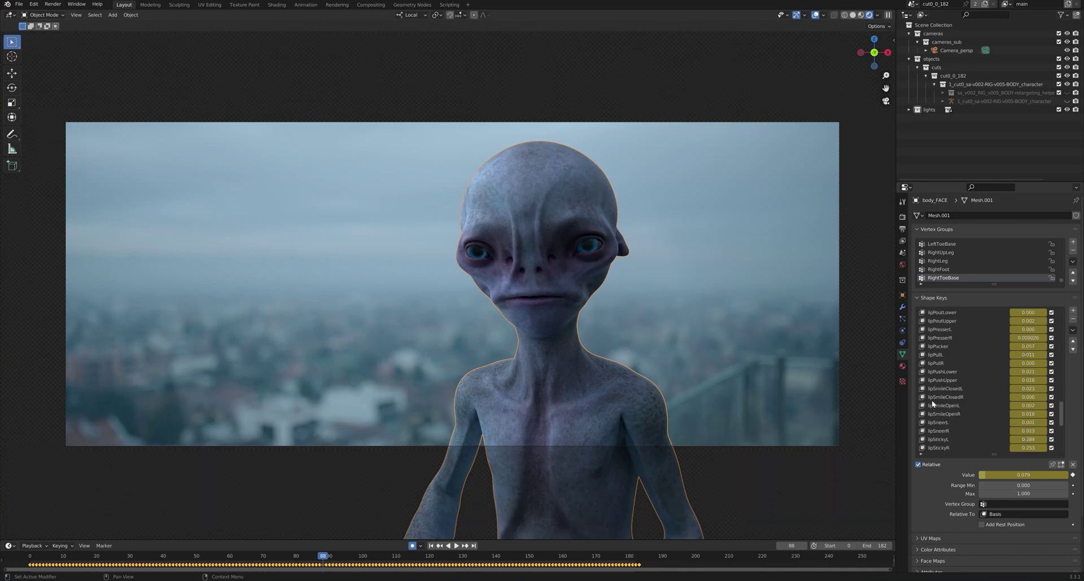
- Set the lipSmileClosedL and lipSmileClosedR shape key values to 0.350 each
click(950, 390)
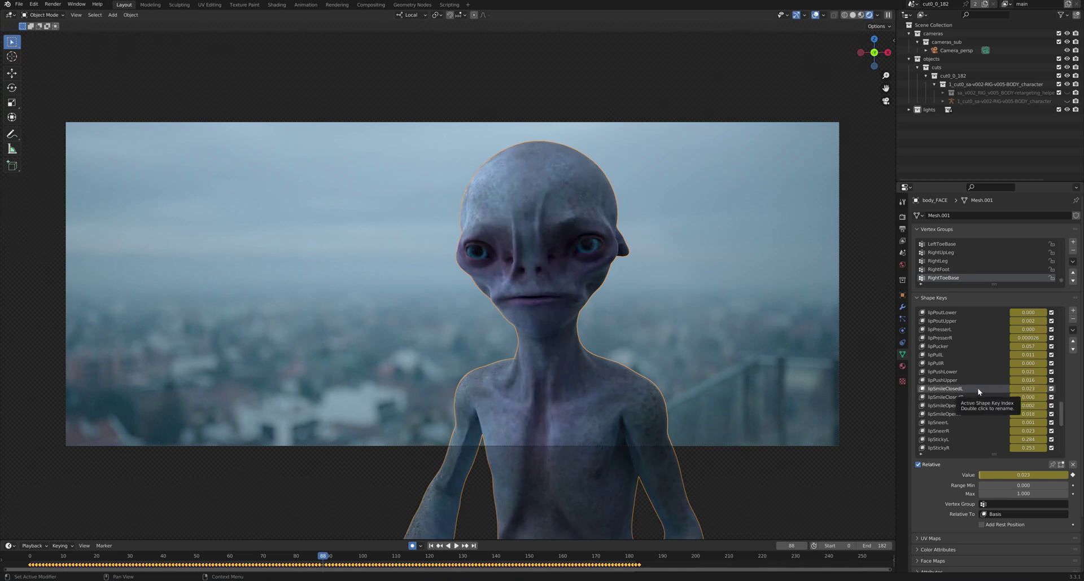
click(1025, 388)
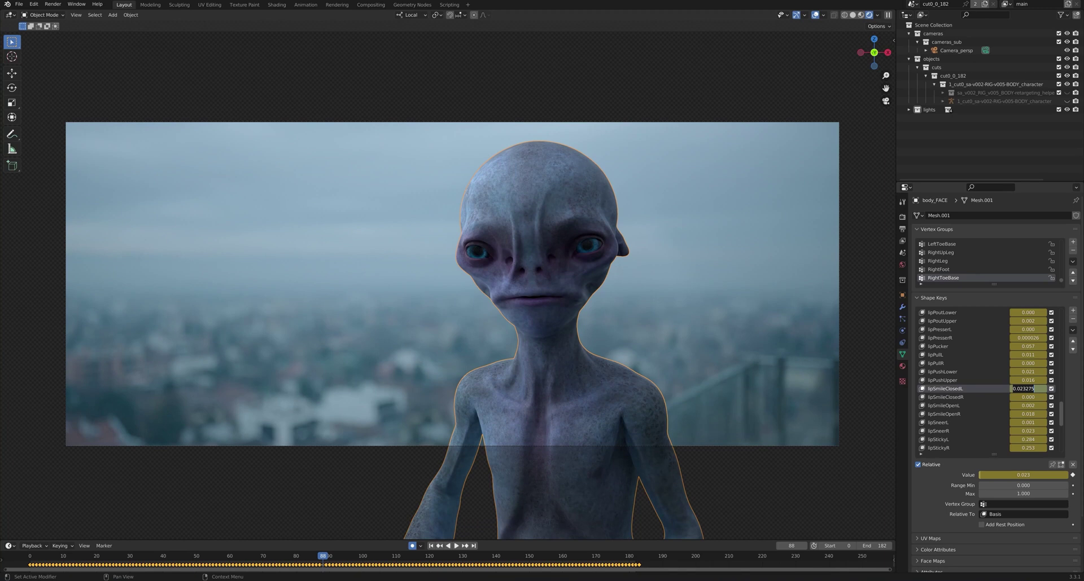
text(0.5)
key(Return)
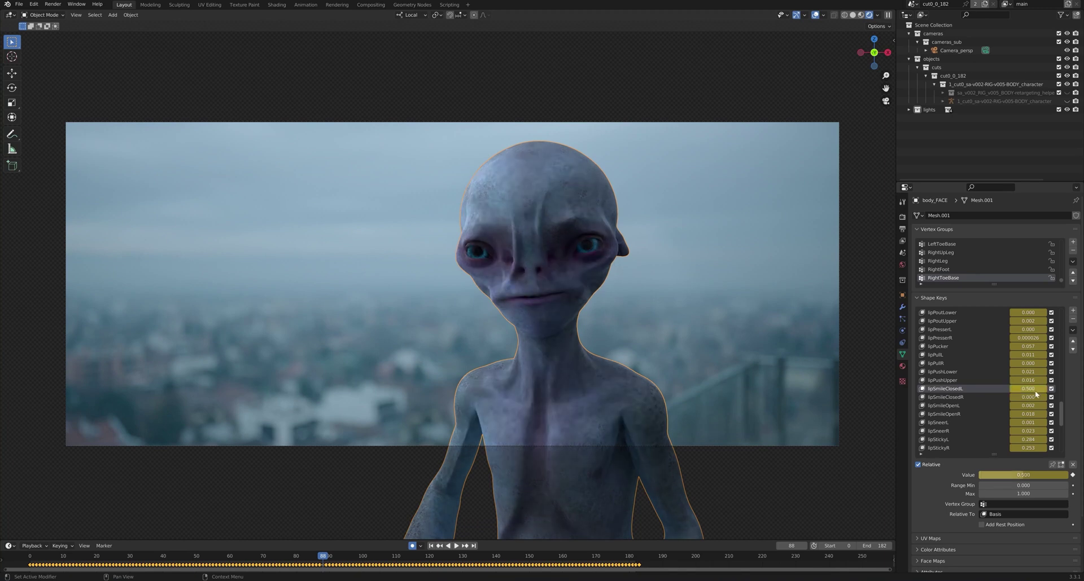
click(1036, 392)
key(Return)
click(1034, 396)
text(0.0)
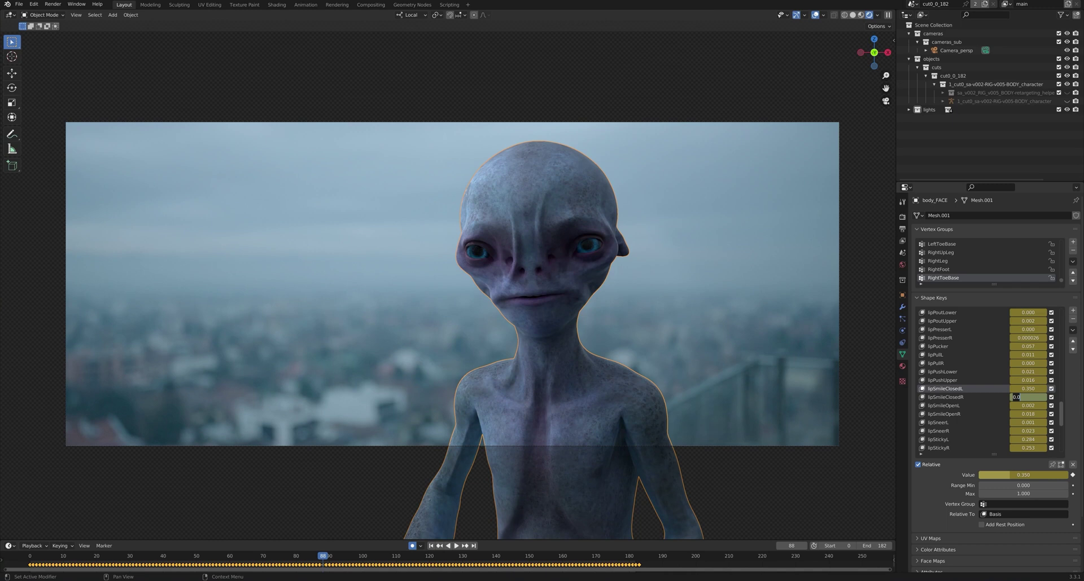
key(BackSpace)
key(BackSpace)
text(.35)
key(Return)
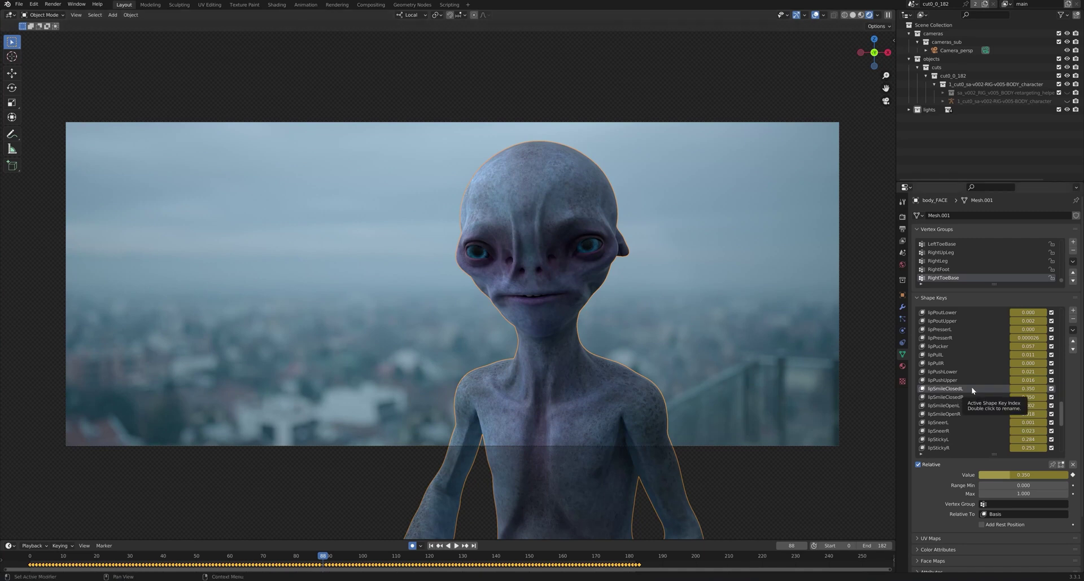
- Set the eyeL shape key value to 0.3
scroll(971, 387, up, 10)
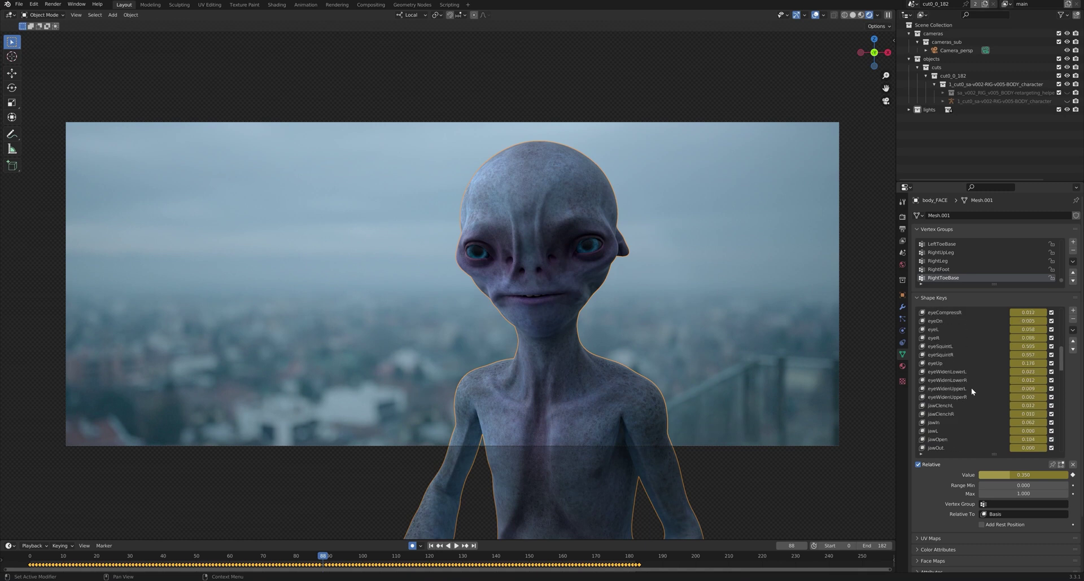
scroll(970, 389, up, 1)
scroll(971, 387, up, 3)
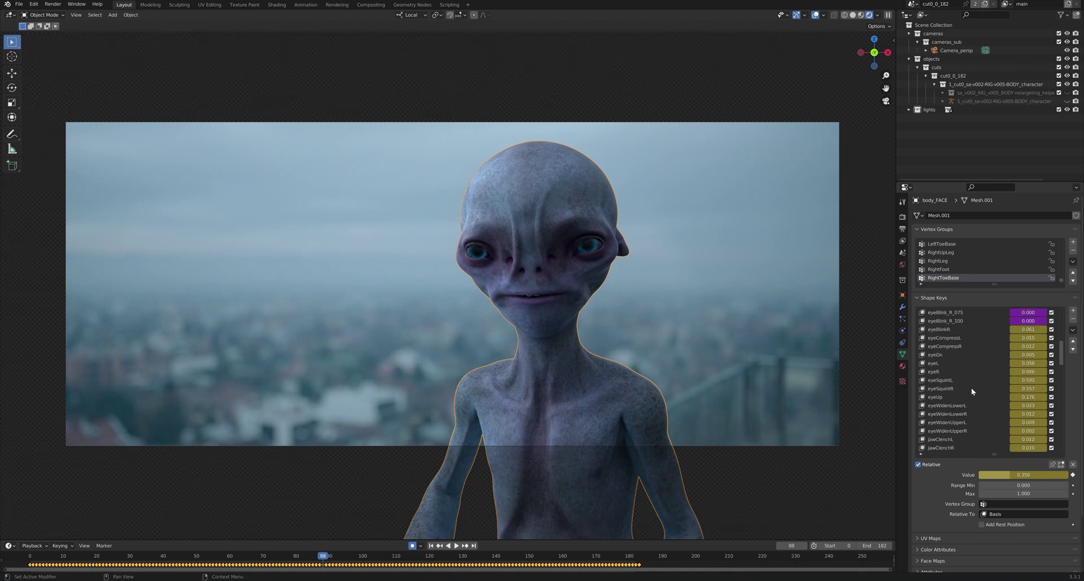
double_click(1027, 363)
text(0.2)
key(Return)
click(1022, 363)
text(0)
key(Return)
- Set both eyeSquintL and eyeSquintR shape keys to 0.7
double_click(1017, 380)
text(0.7)
key(Tab)
text(0.7)
key(Return)
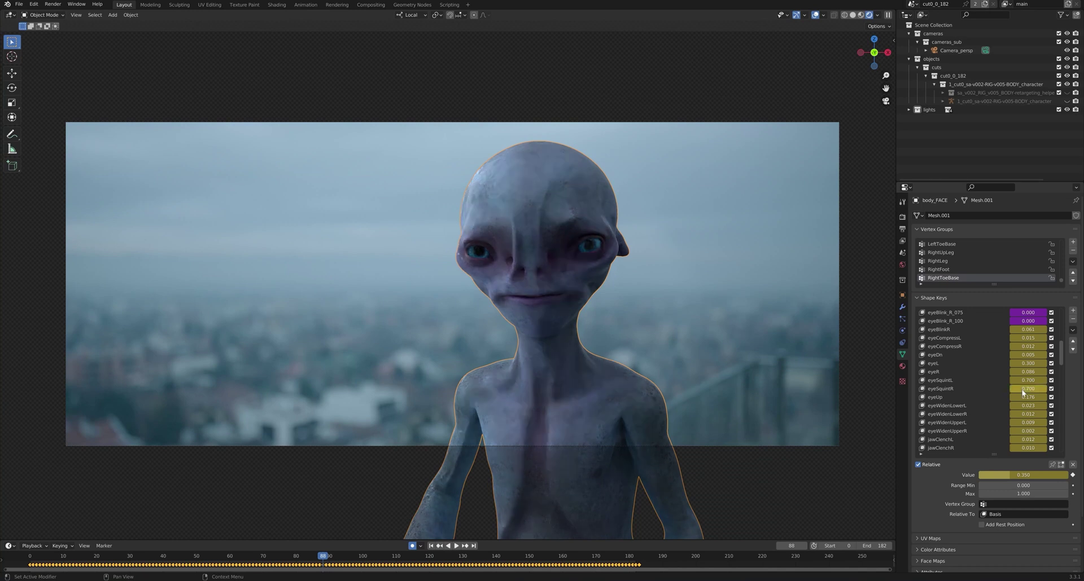
- Set the eyeBlinkL and eyeBlinkR shape keys to 0
scroll(999, 370, up, 6)
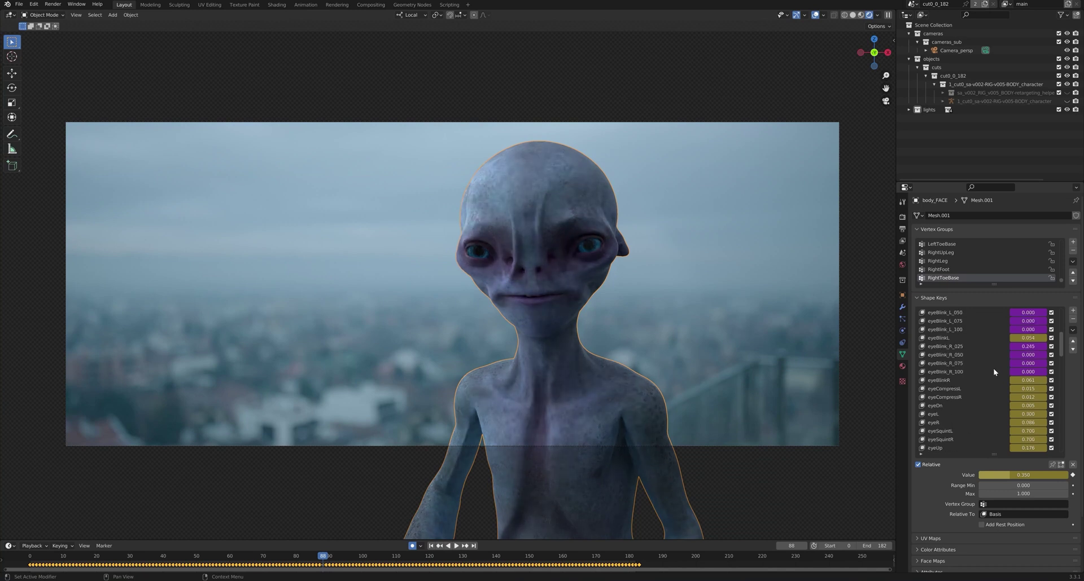
click(1022, 341)
text(0)
click(1037, 380)
text(0)
click(798, 431)
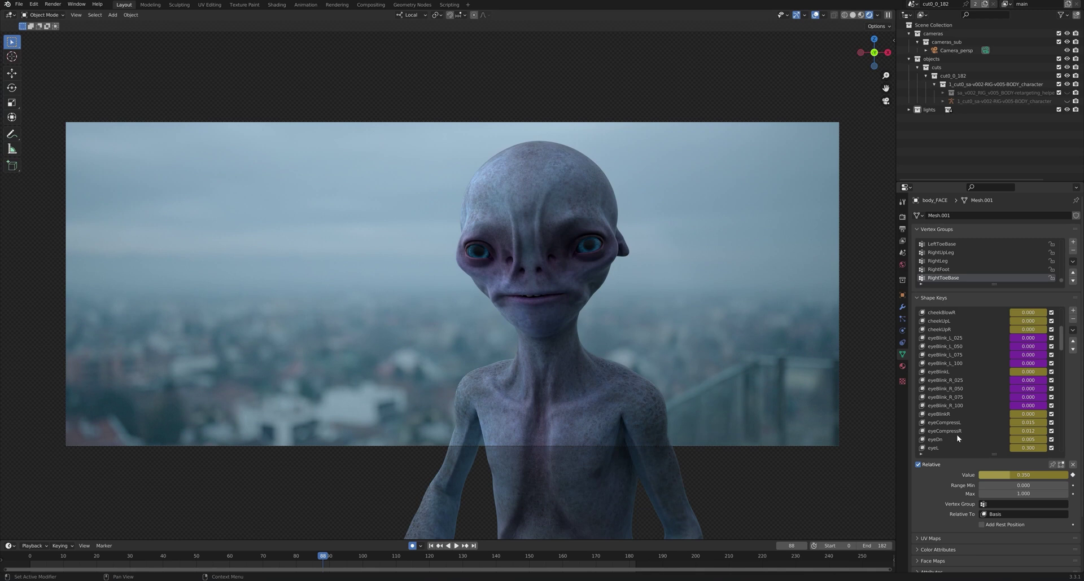
scroll(946, 378, down, 4)
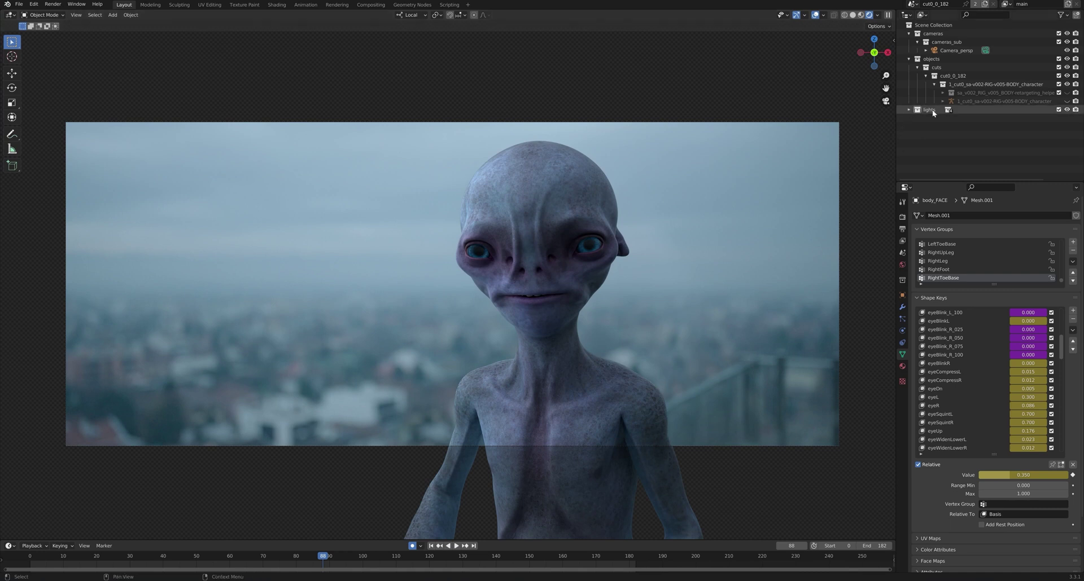
- Expand the lights collection in the Outliner to list light_1 through light_4
click(907, 109)
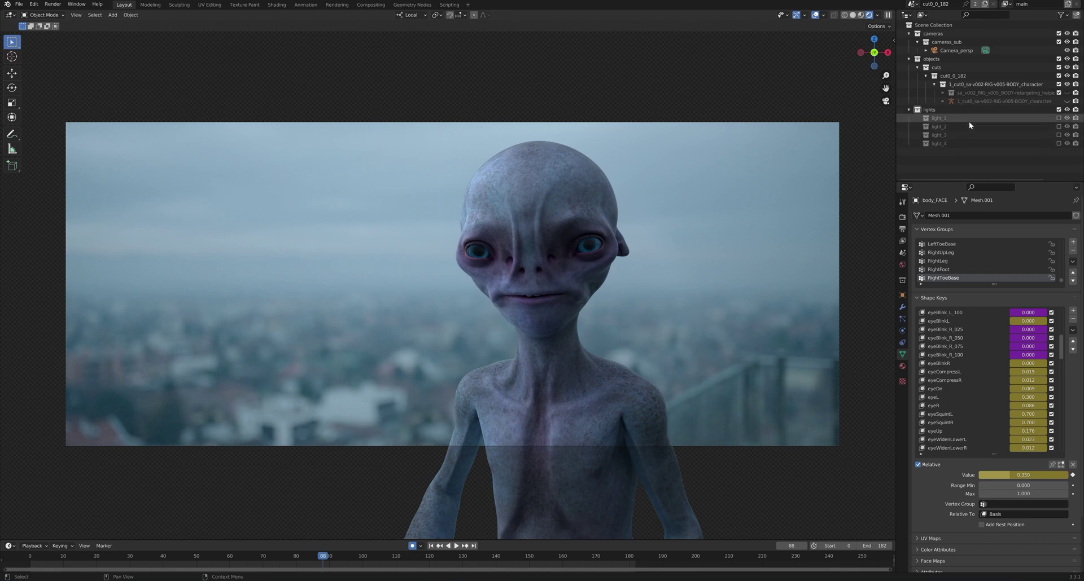
- Compare light_1 and light_2 on the alien, leaving only light_1 enabled
click(1058, 118)
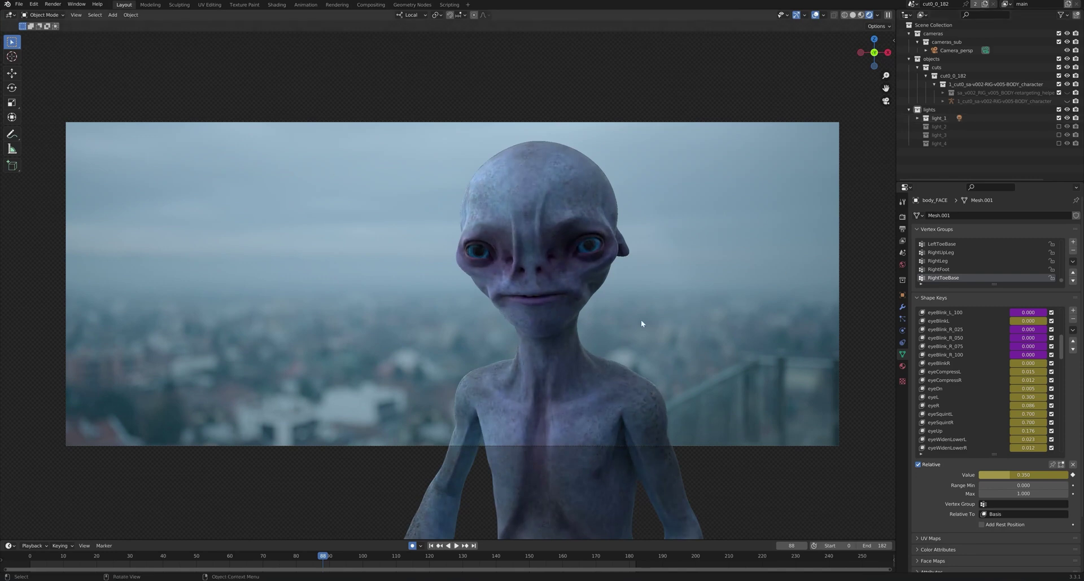
click(1058, 118)
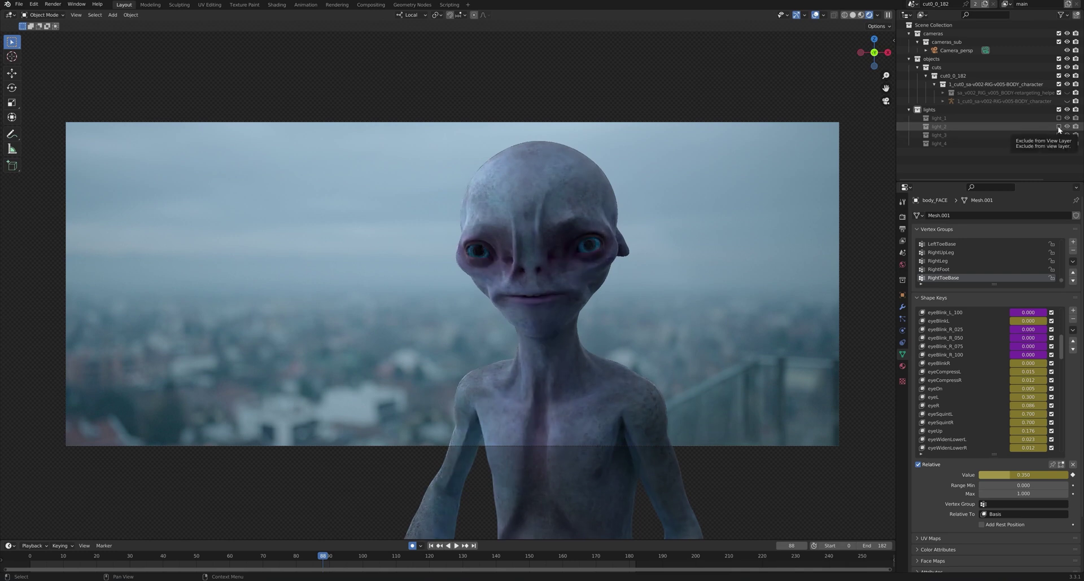
click(1059, 126)
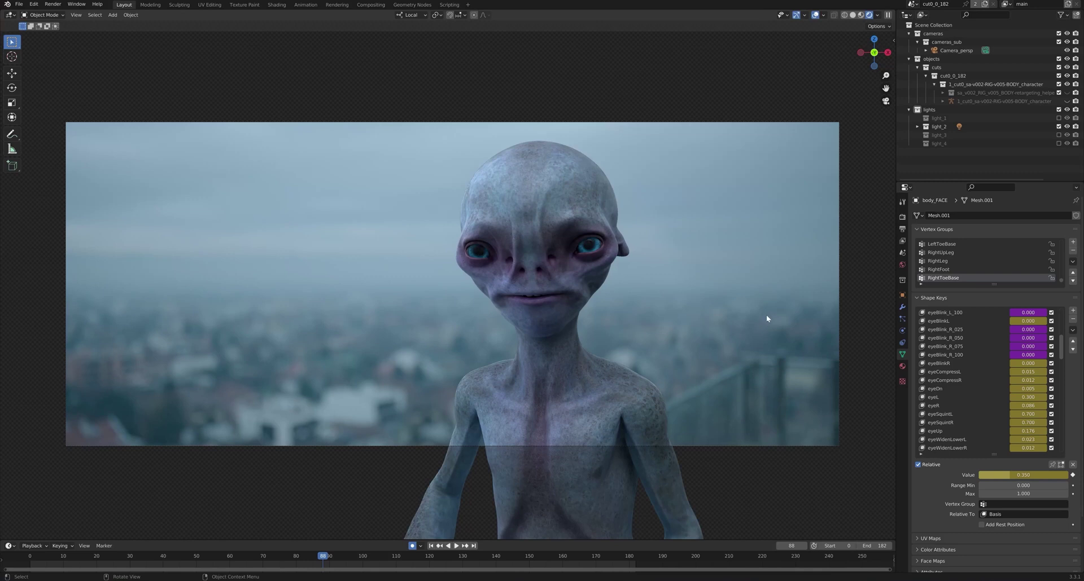
click(939, 128)
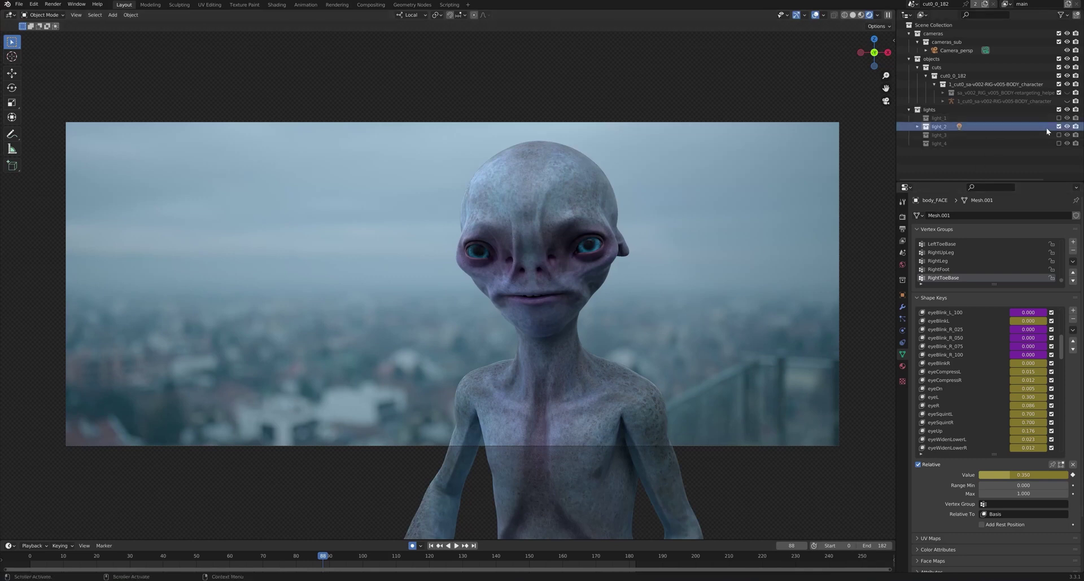
click(1058, 127)
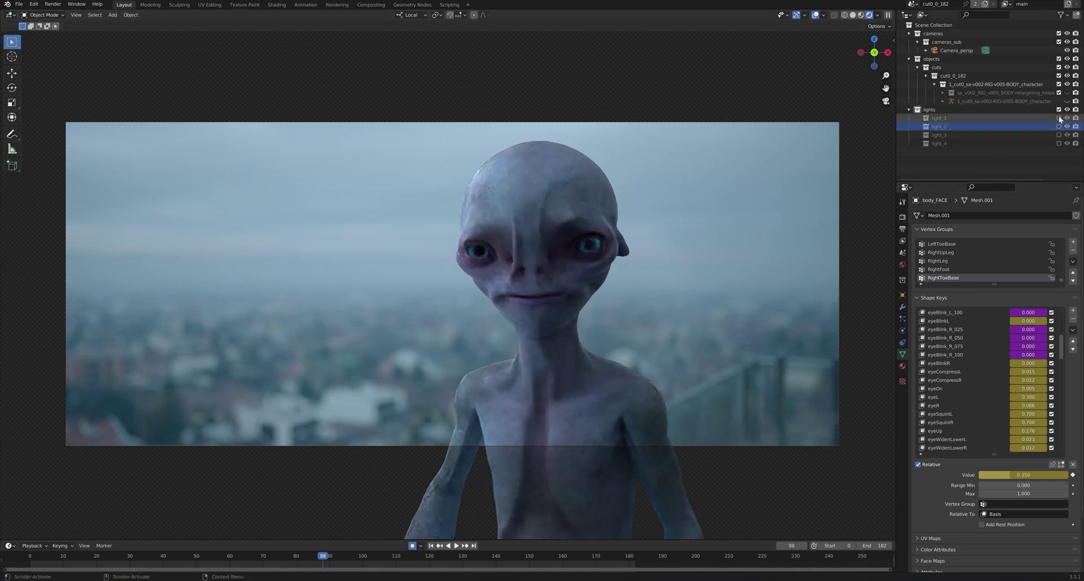
click(916, 118)
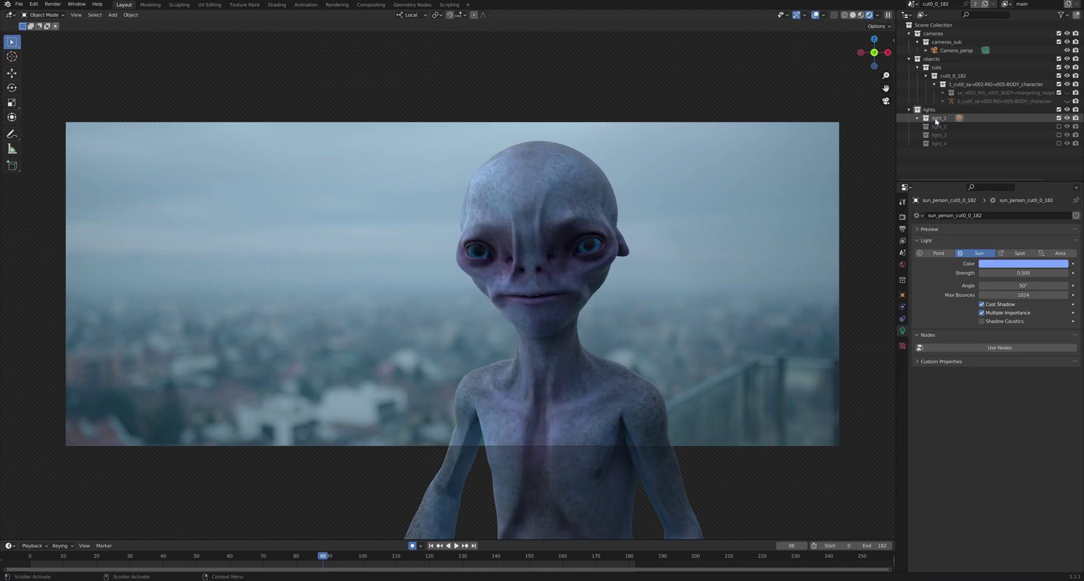
- Give light_1's sun_person_cut0_0_182 sun light a paler colour
click(917, 118)
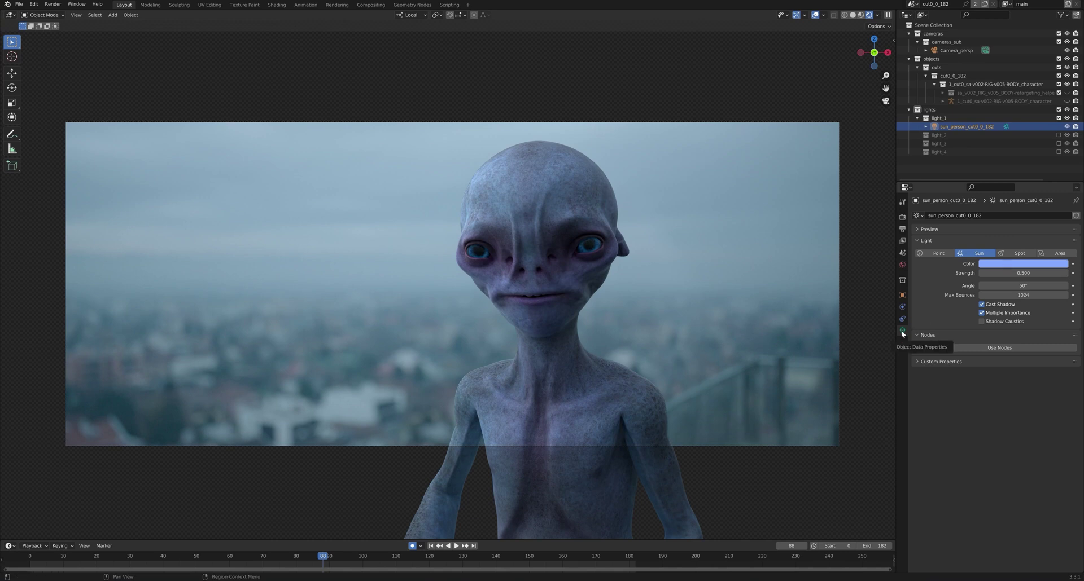
click(1003, 268)
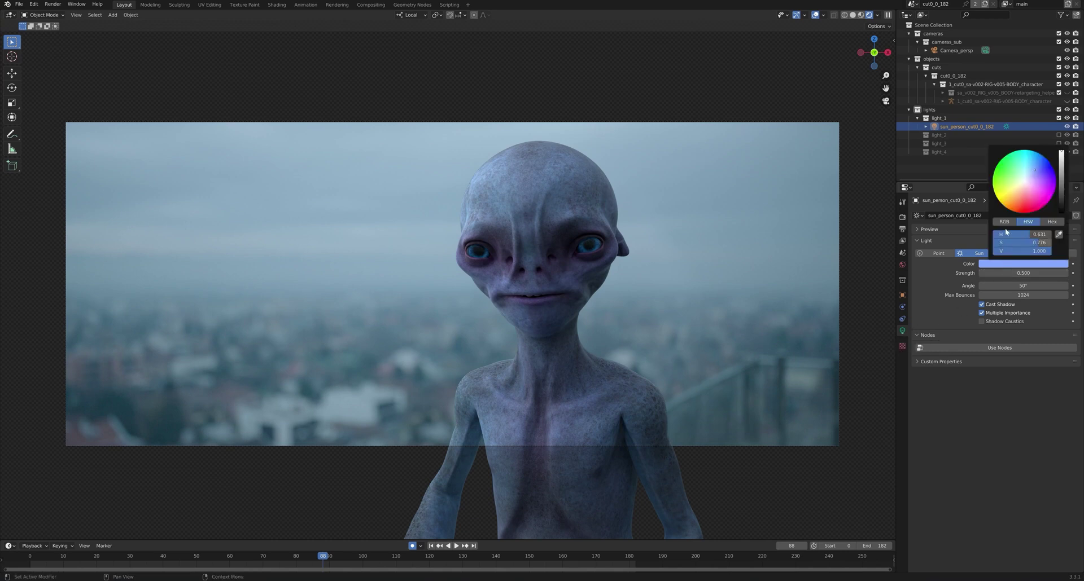
click(1029, 176)
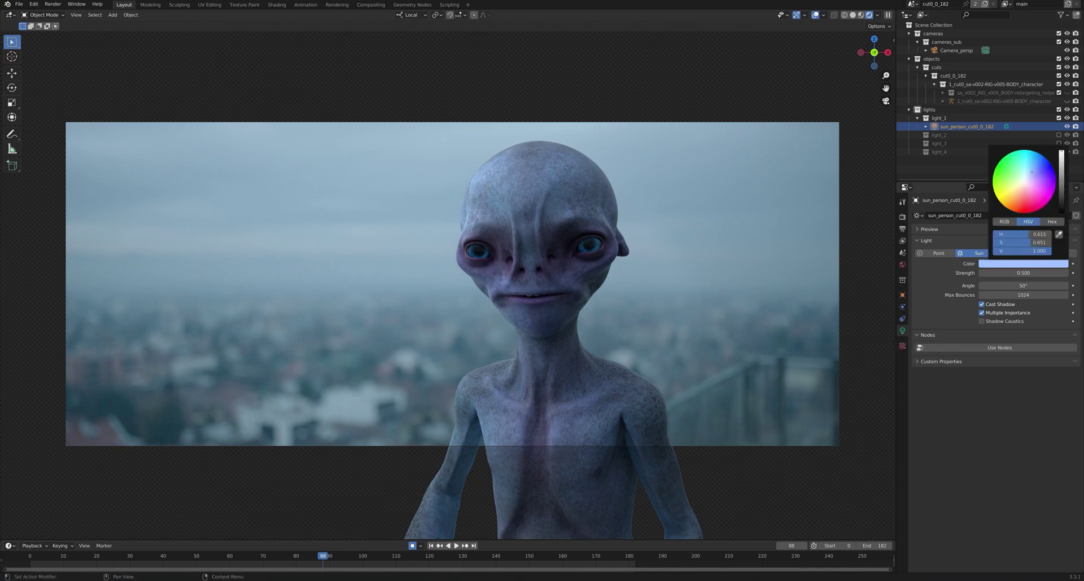
- Set the sun light's strength to 0.7 and angle to 45°, then select the camera
click(1010, 275)
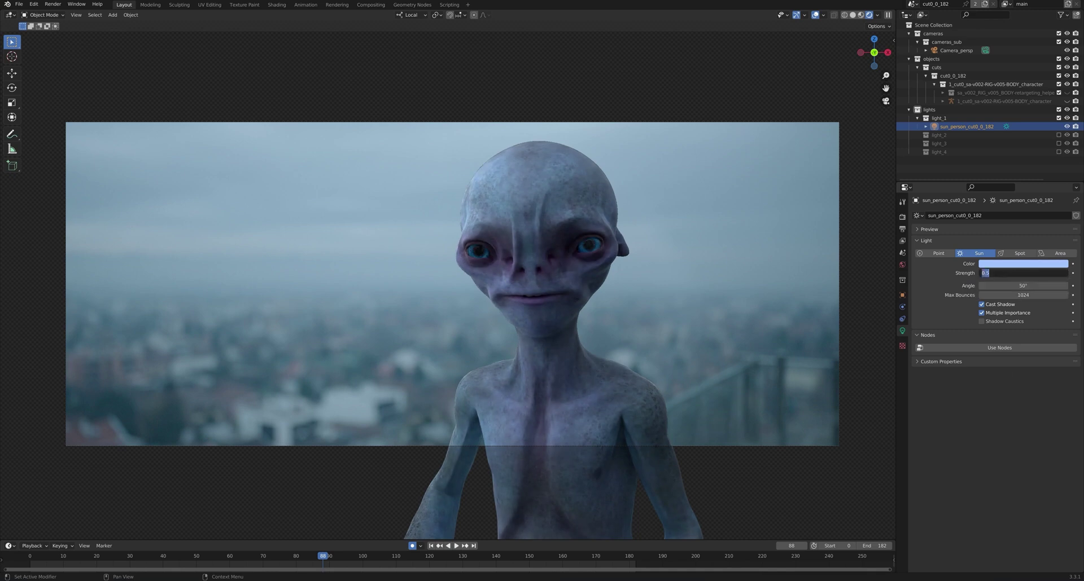
text(0.7)
key(Return)
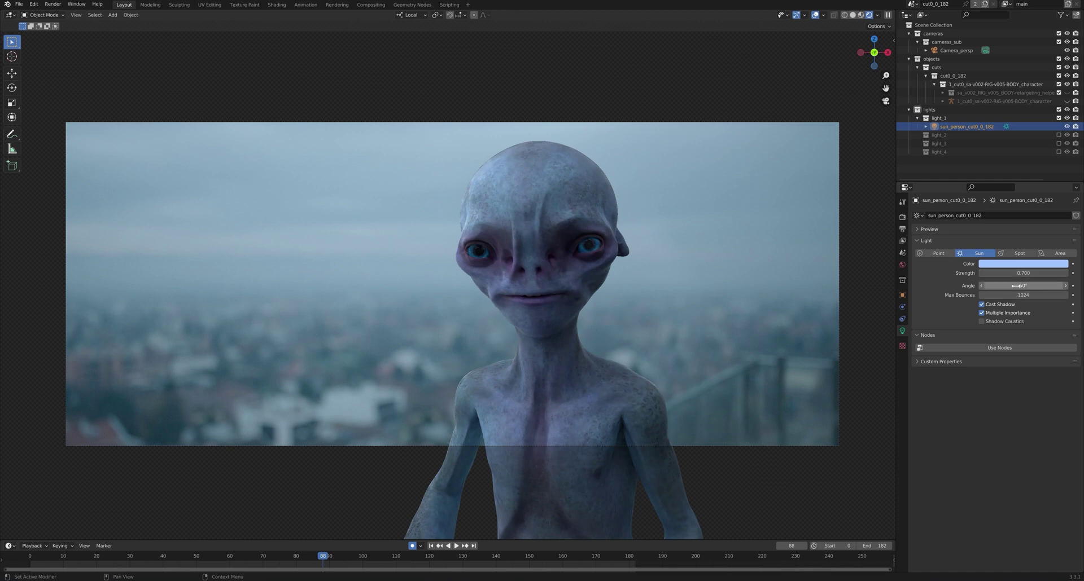
drag(1016, 286, 1007, 285)
click(1023, 286)
text(45)
key(Return)
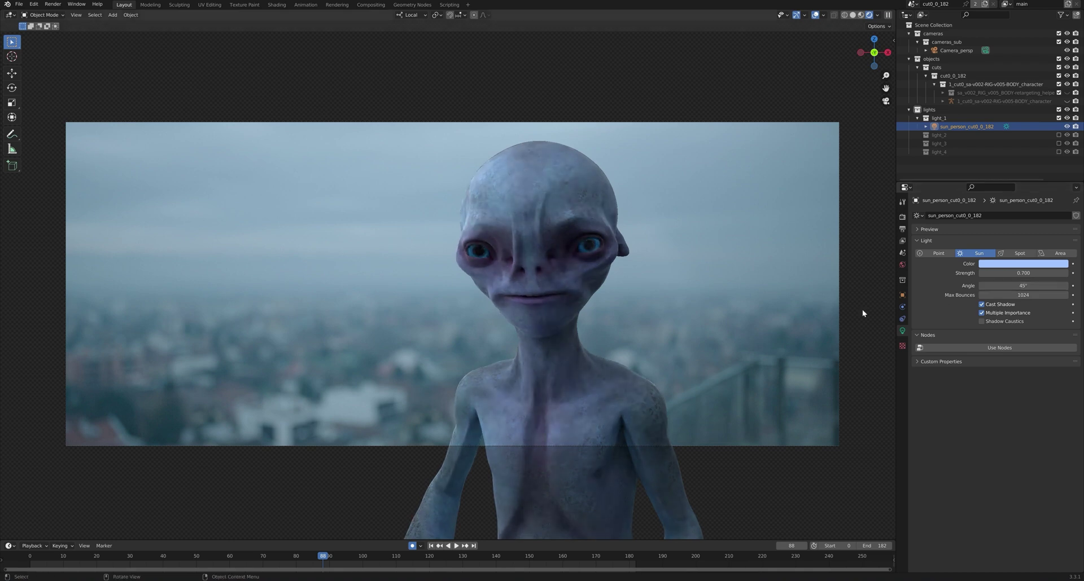
click(838, 289)
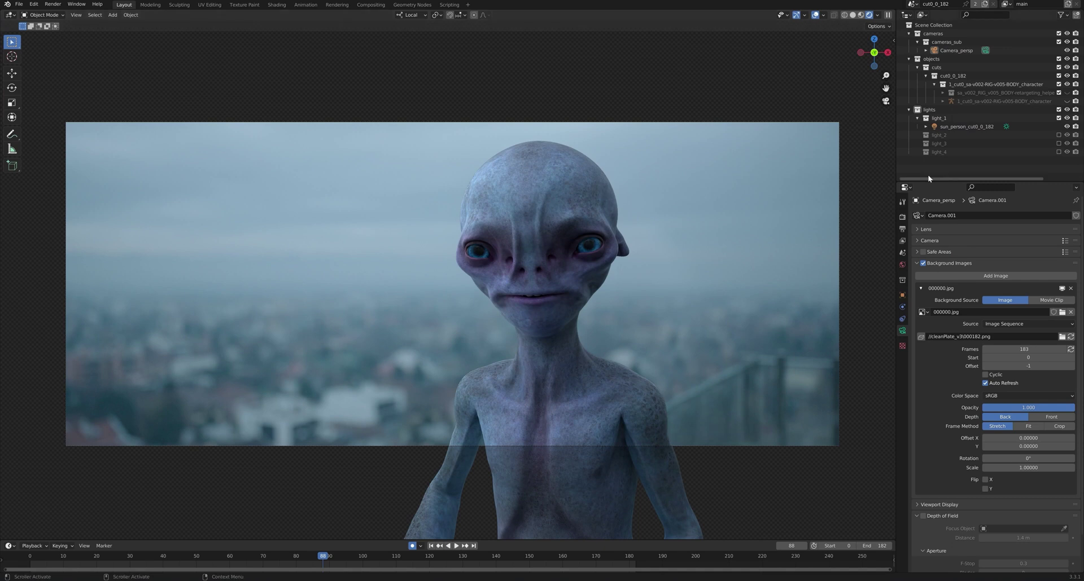
- Enable light_3 and light_4 in the view layer, then leave camera view
click(1059, 143)
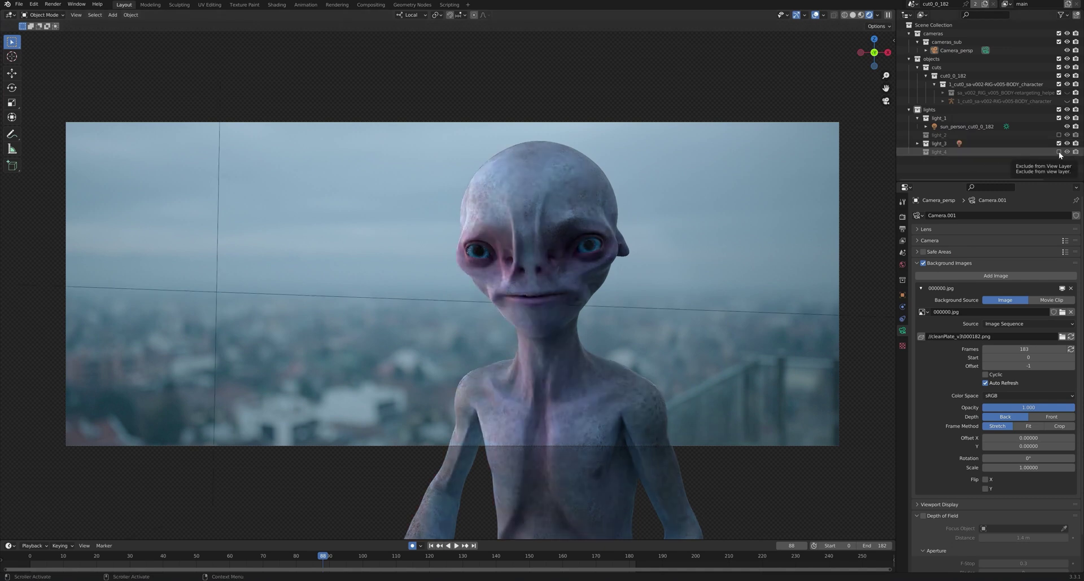
click(1058, 151)
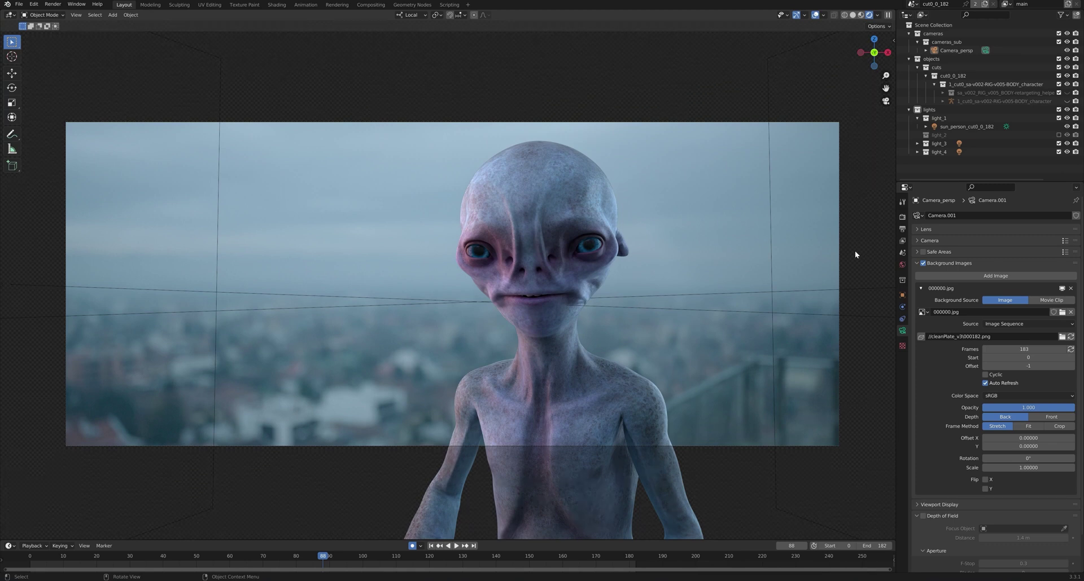
key(KP_0)
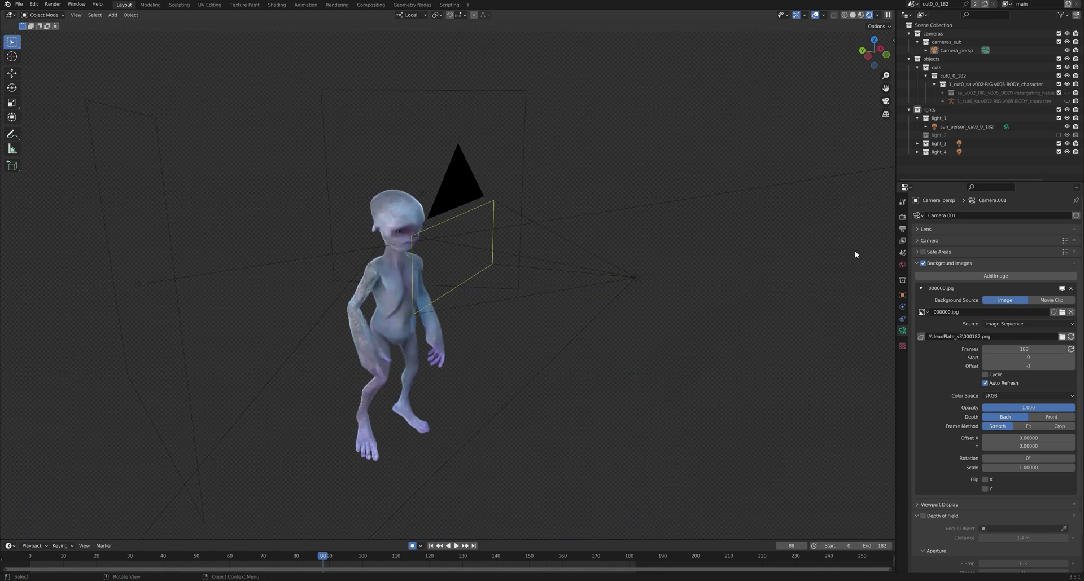
- Select the area light, paste a copy, then undo it from the top view
click(325, 171)
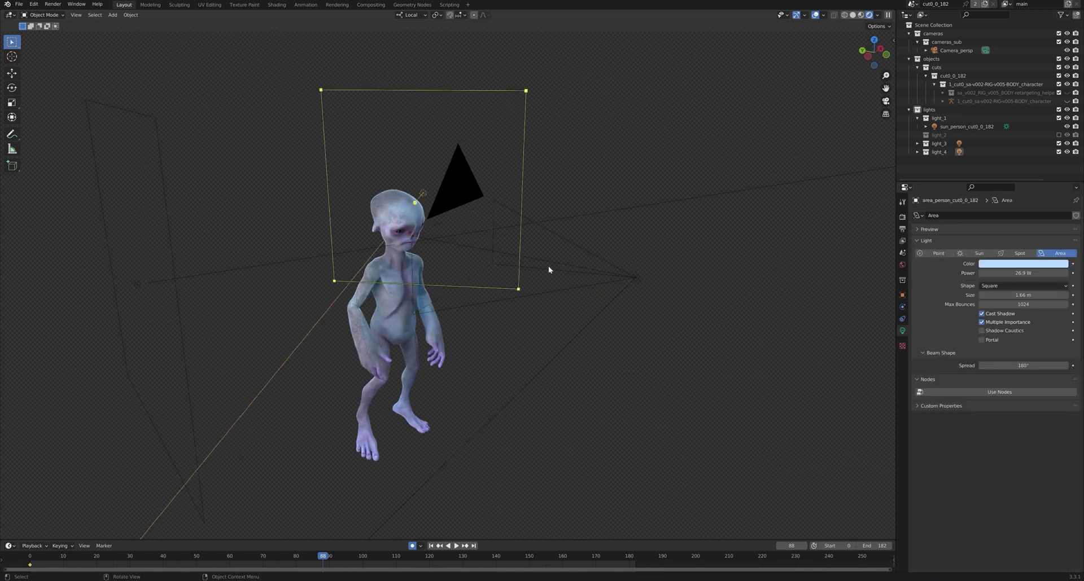
middle_drag(549, 269, 542, 298)
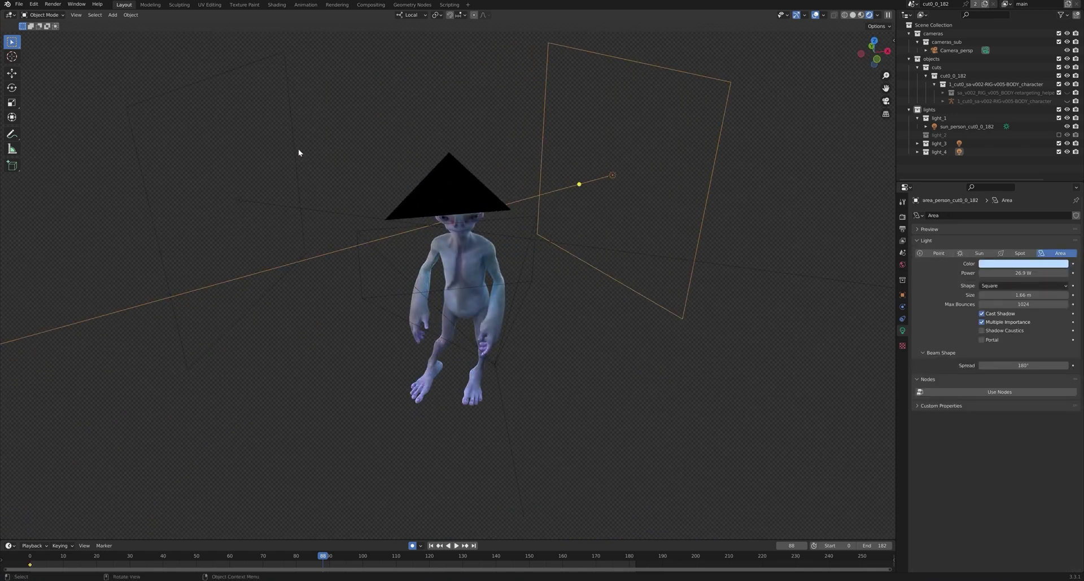
key(ctrl+v)
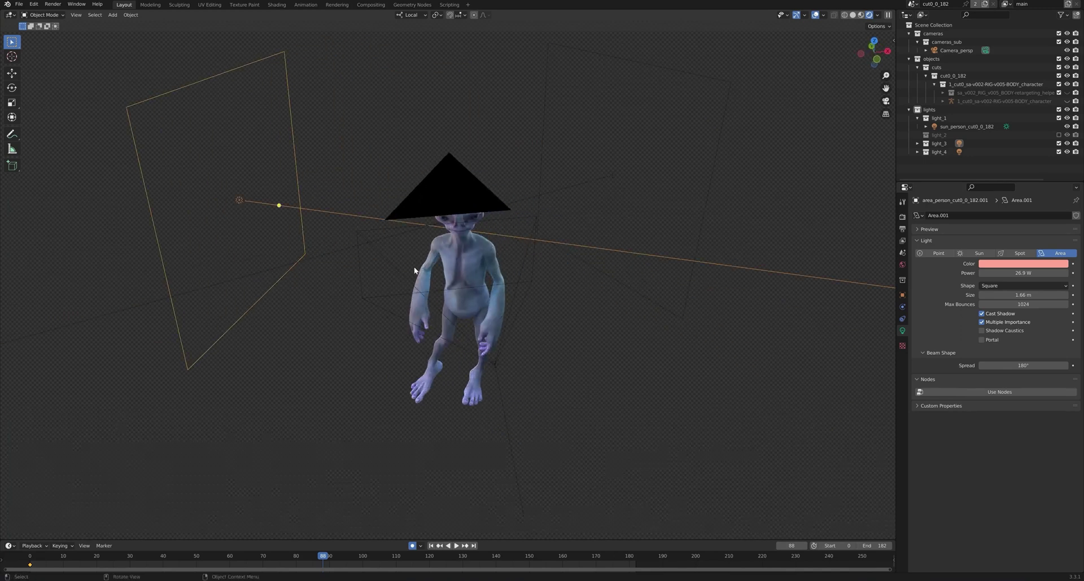
middle_drag(474, 228, 474, 269)
key(KP_7)
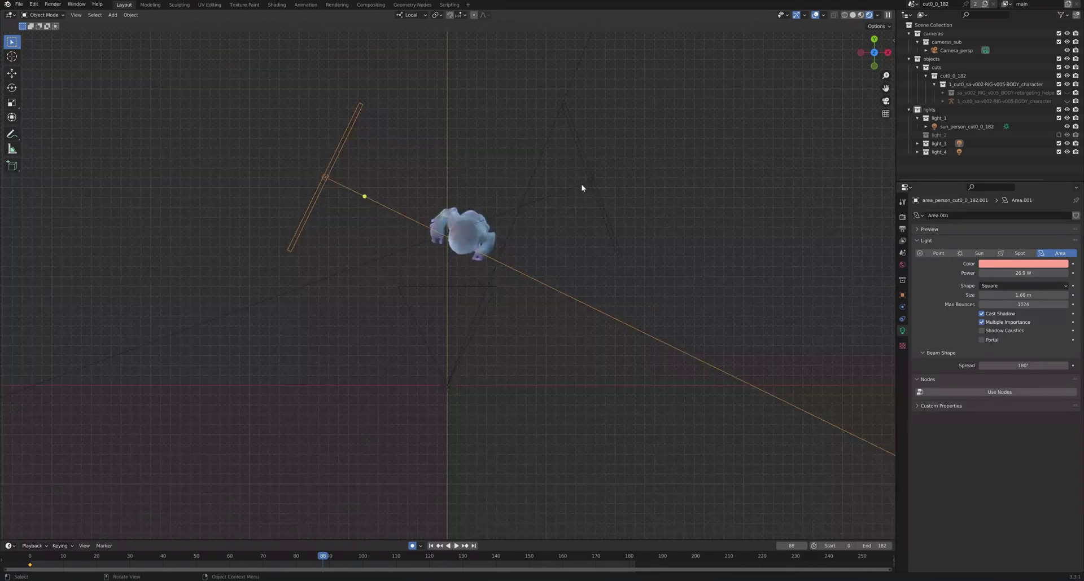
key(ctrl+z)
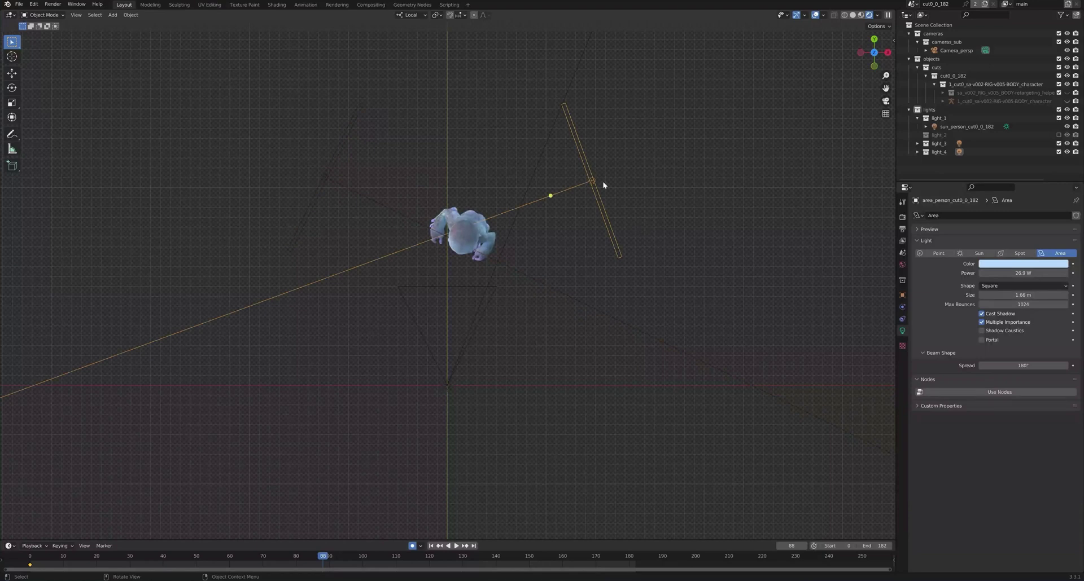
- Cancel the area light's move and rotation, deselect it, and look through the scene camera
key(g)
click(641, 237)
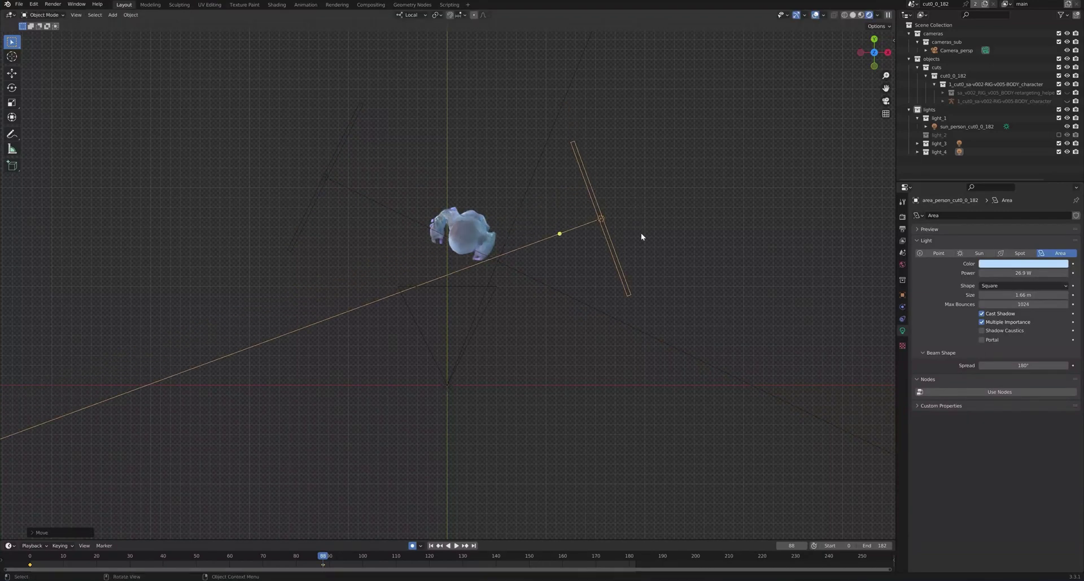
key(r)
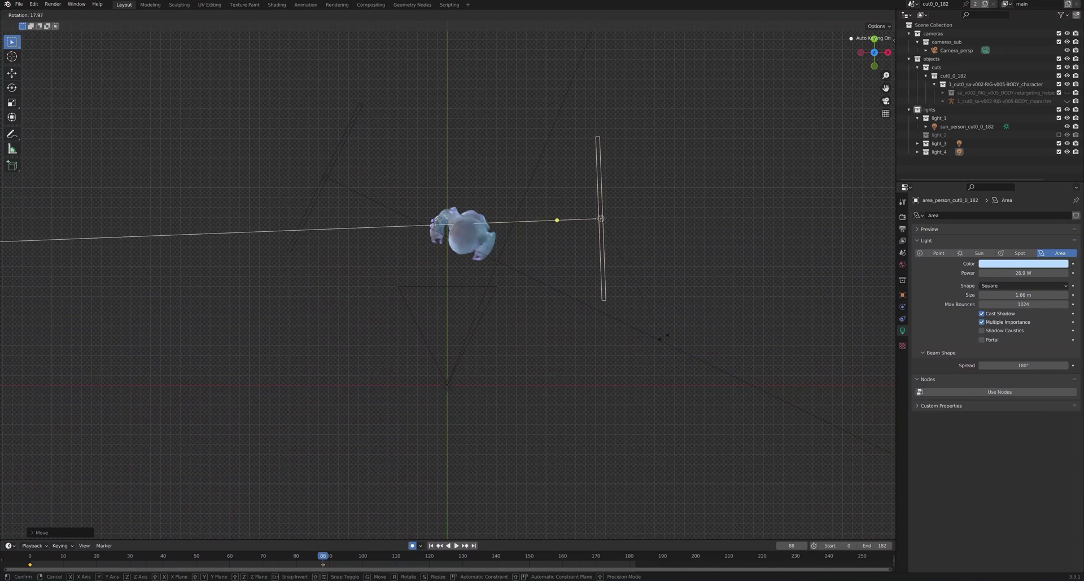
key(Escape)
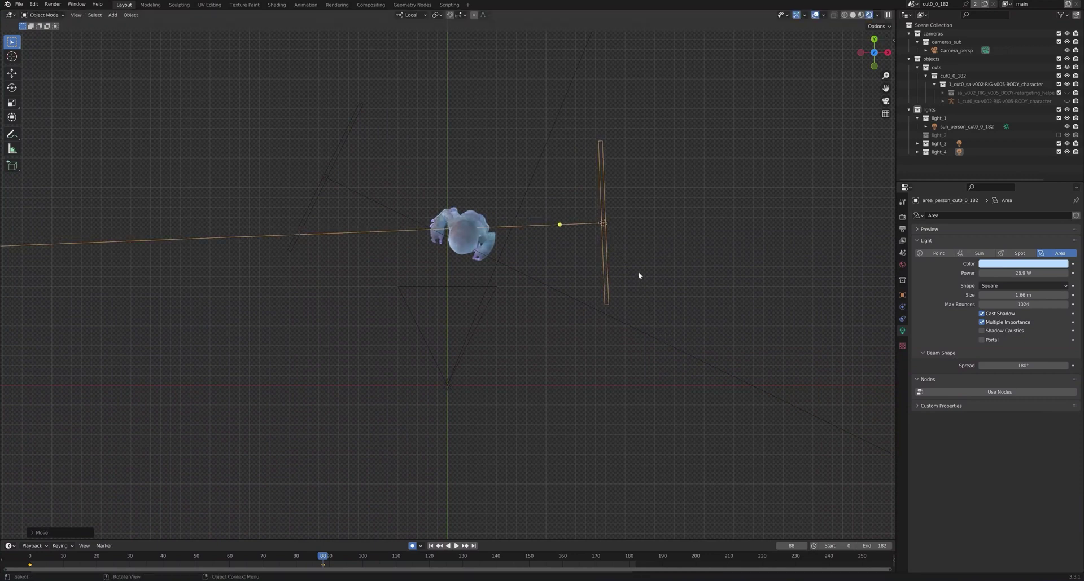
key(Escape)
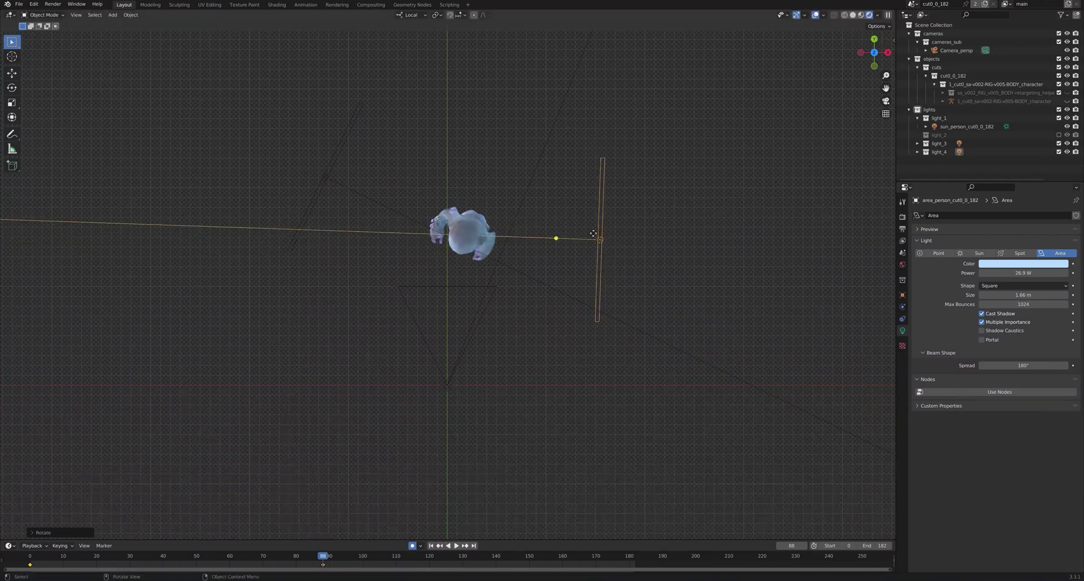
click(546, 213)
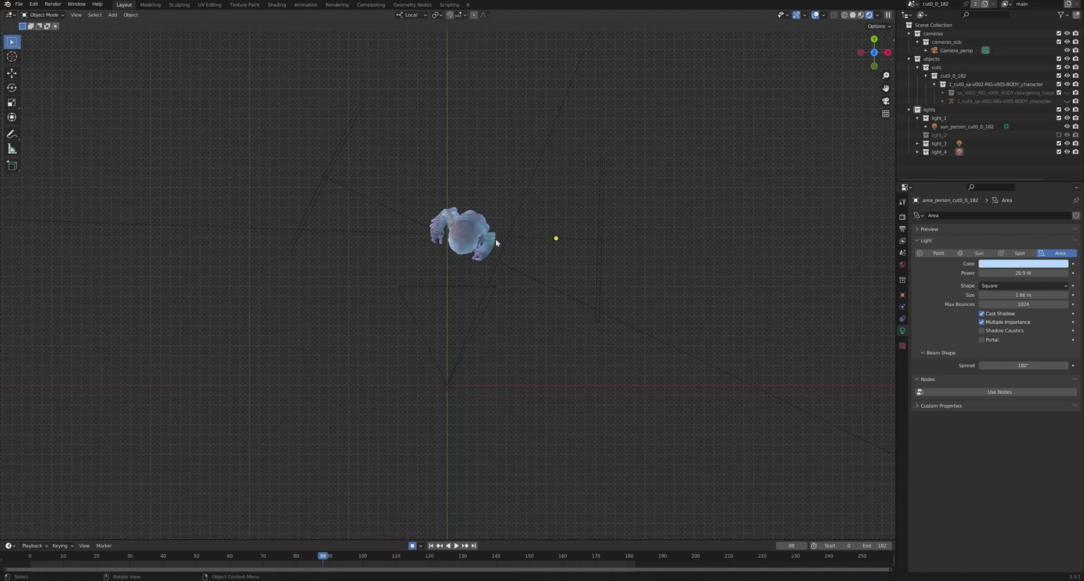
key(KP_0)
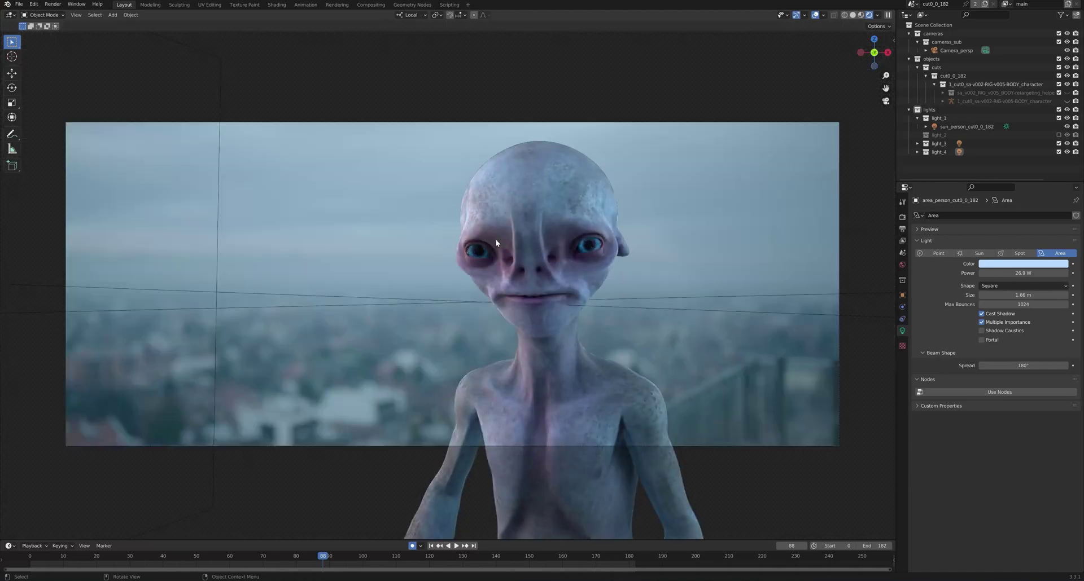
- Give light_3's area light a more saturated colour, 35 W power and 1.28 m size
click(938, 143)
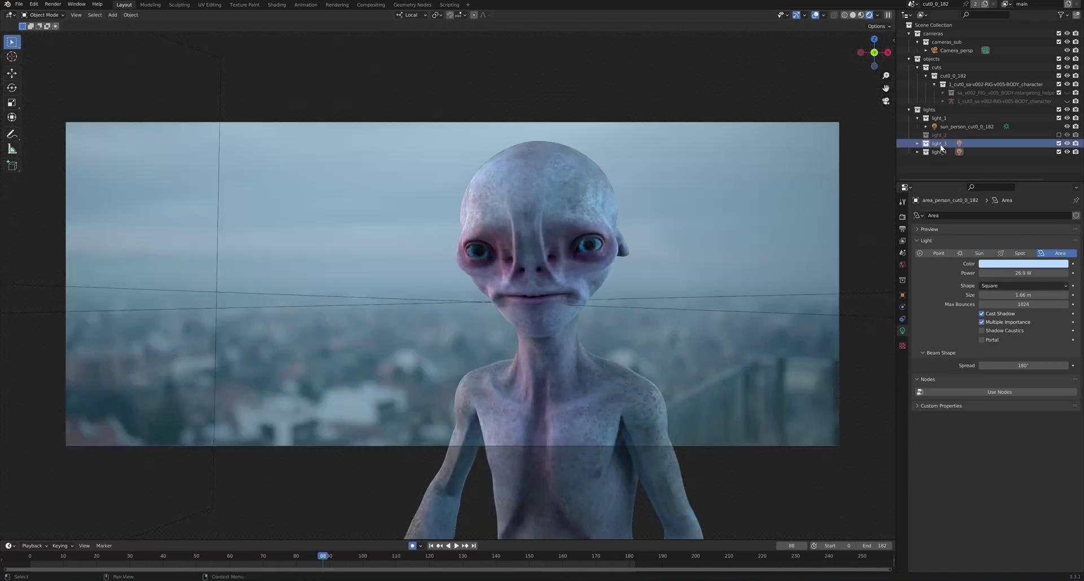
click(917, 143)
click(949, 152)
click(1021, 266)
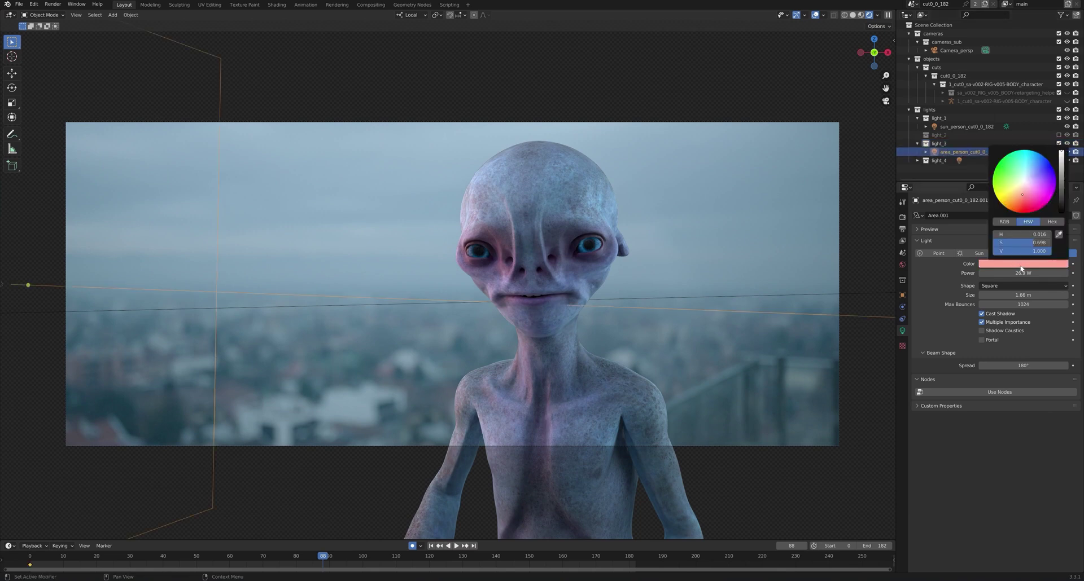
click(1021, 199)
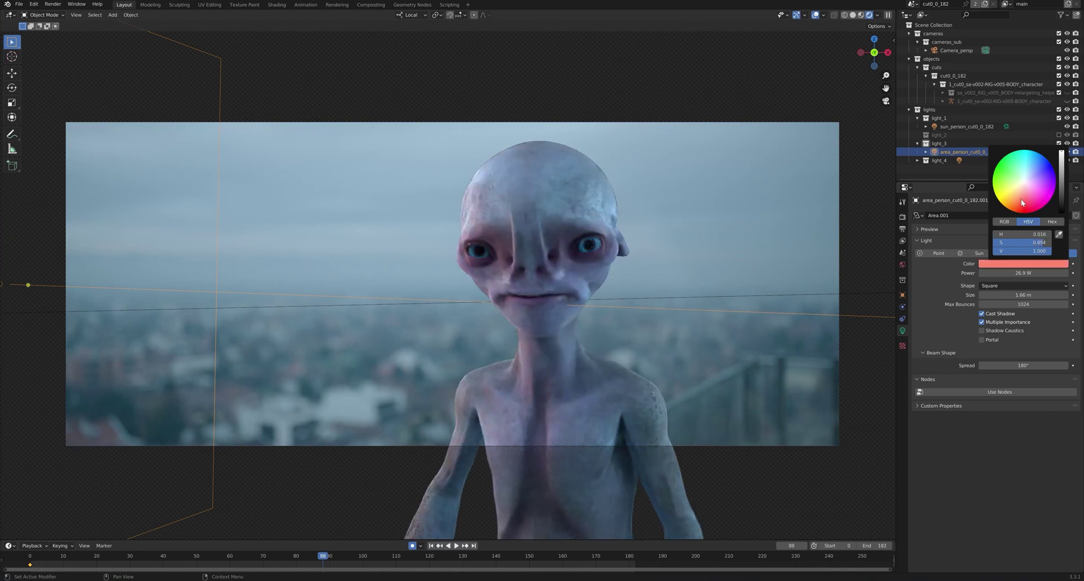
click(1015, 273)
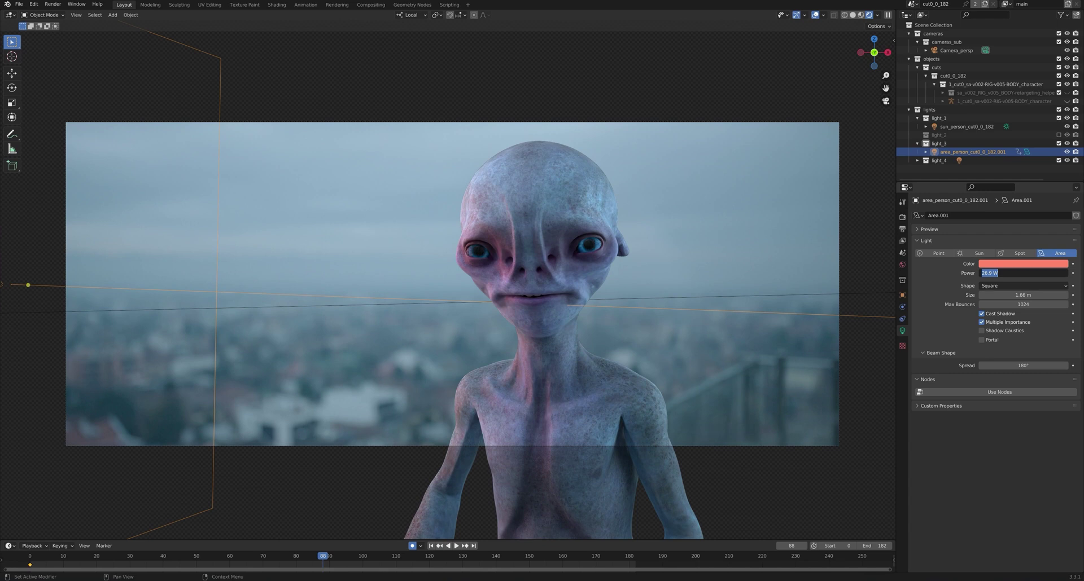
text(35)
key(Return)
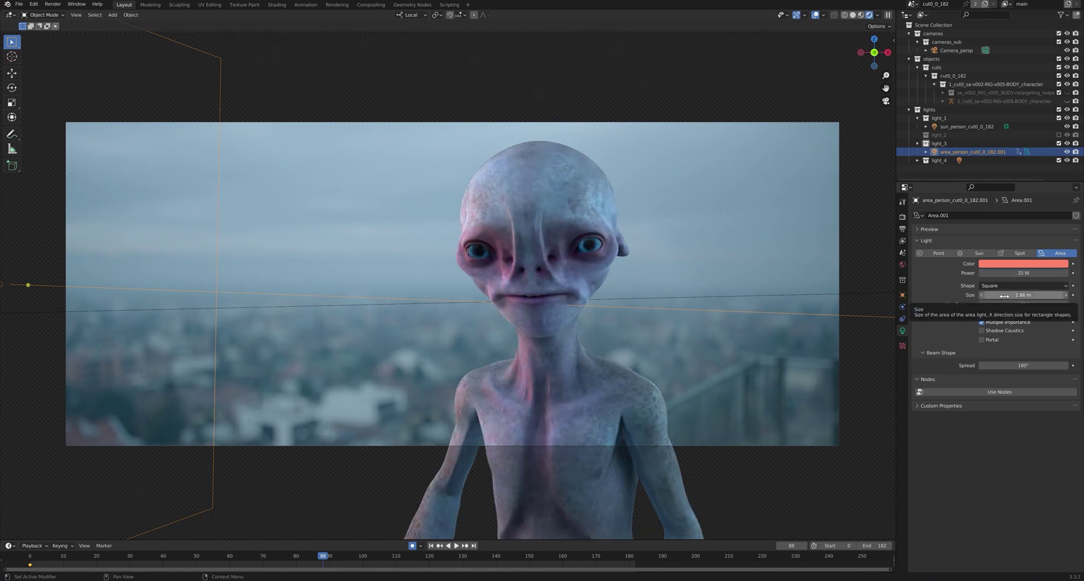
drag(1003, 295, 834, 317)
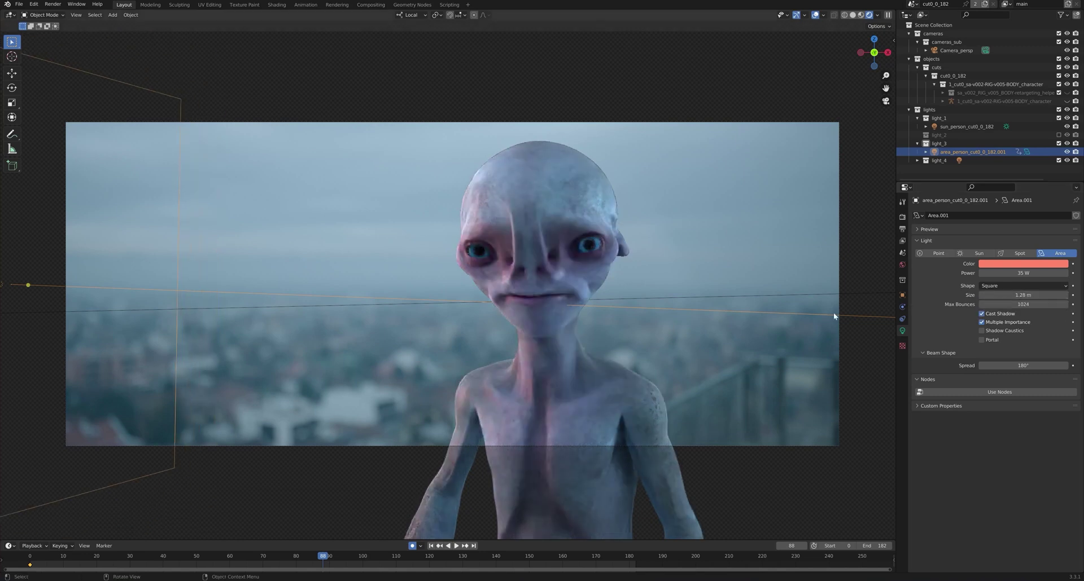
- Make light_4's area light a more saturated blue, then deselect it
click(917, 160)
click(947, 169)
click(1014, 264)
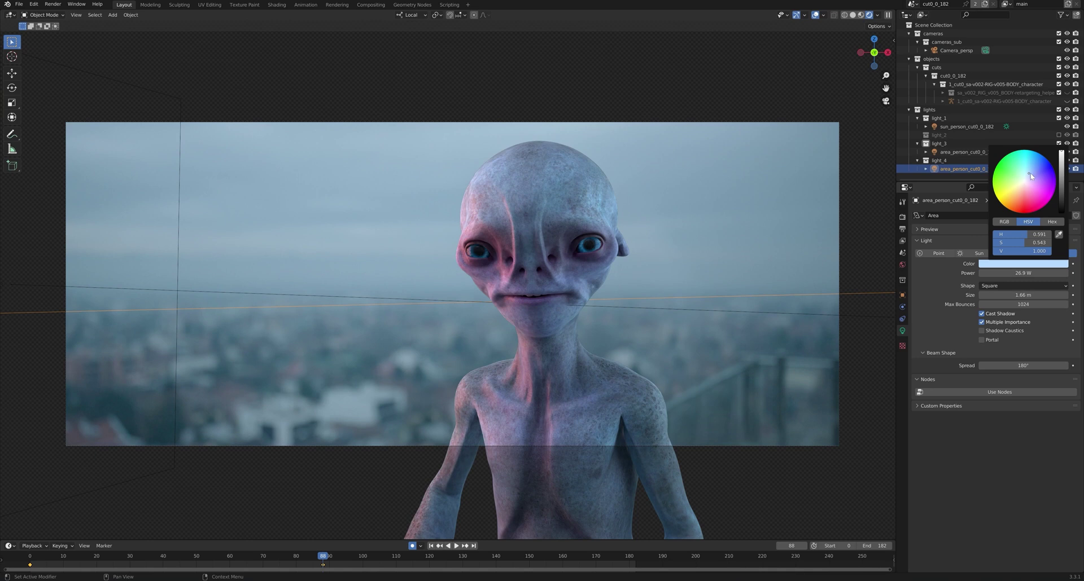
click(1030, 176)
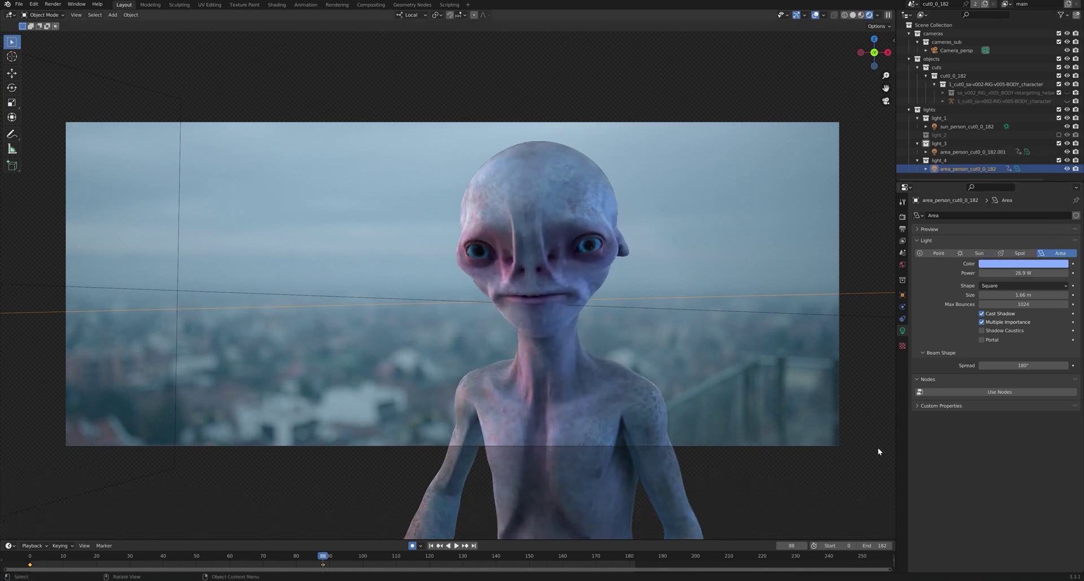
click(792, 381)
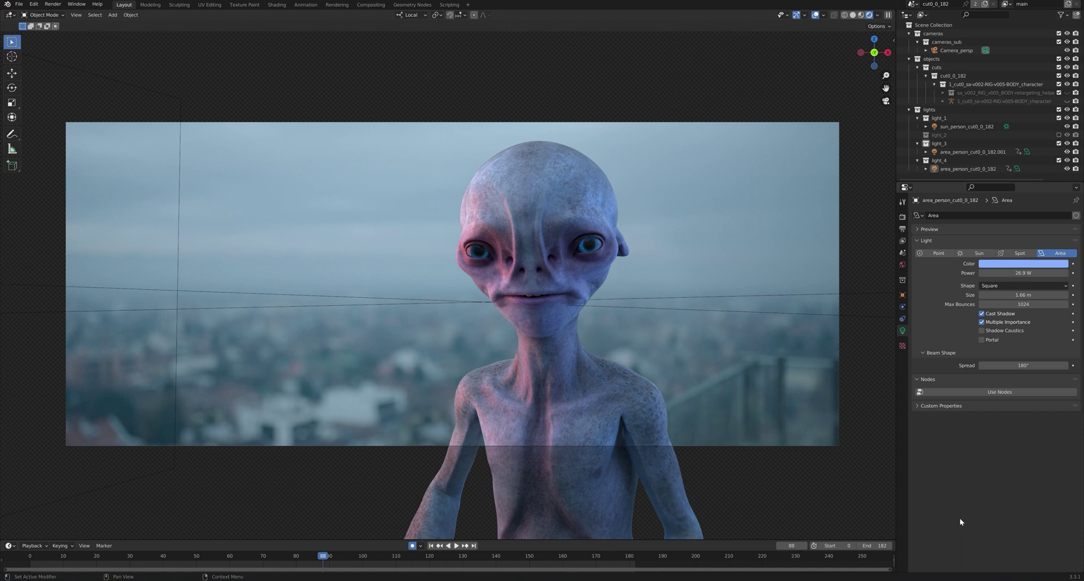
- Set Camera_persp's focal length to 30 mm and enable depth of field
click(764, 446)
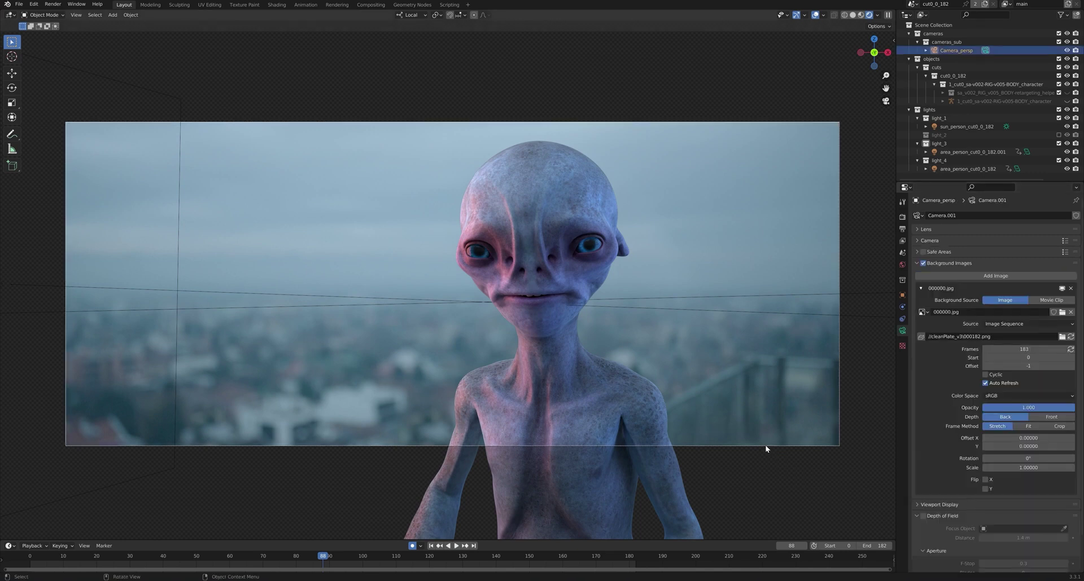
click(910, 263)
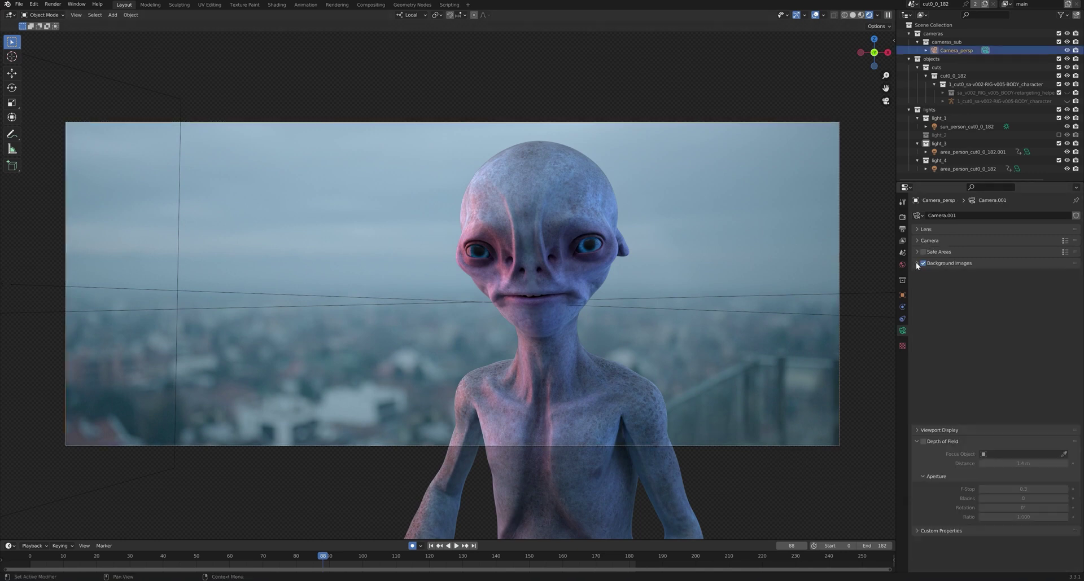
click(915, 229)
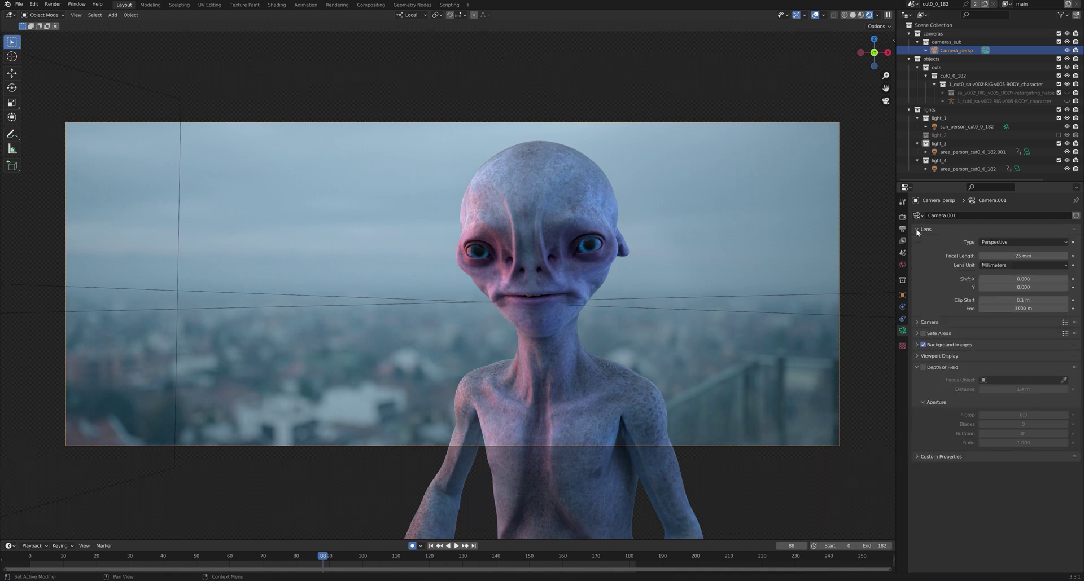
click(989, 255)
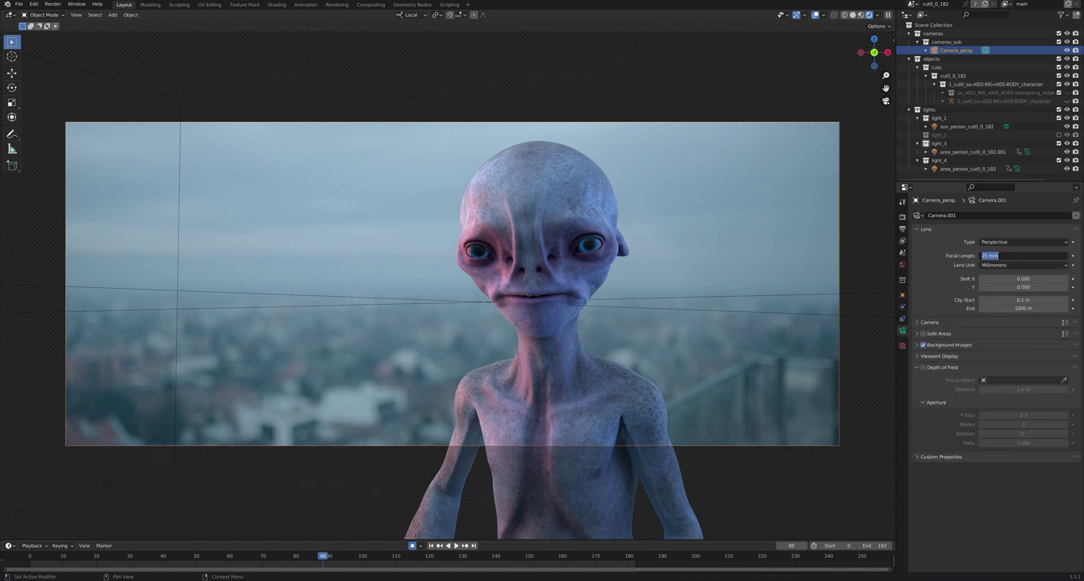
text(35)
key(Return)
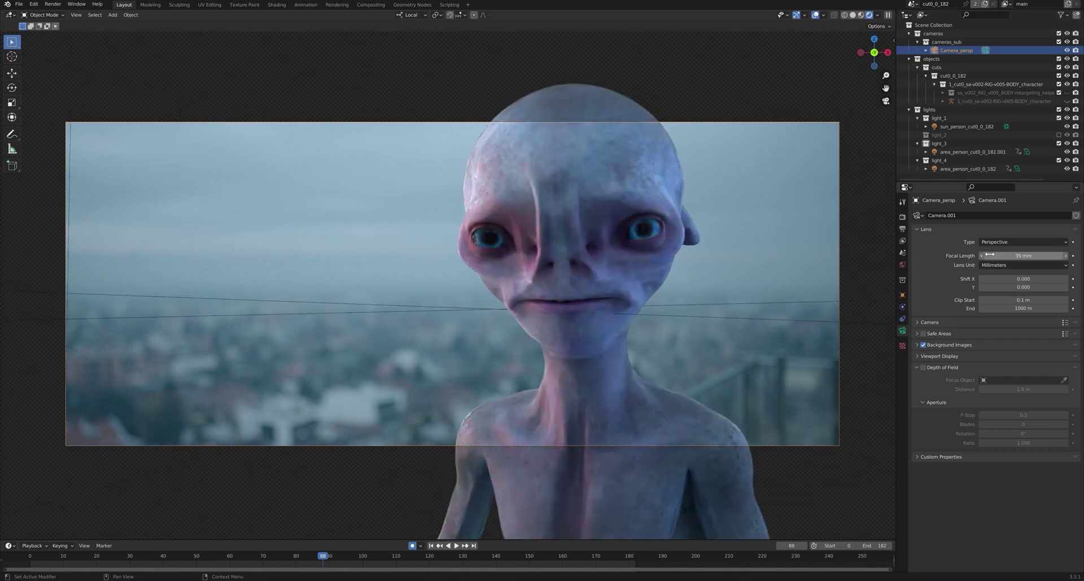
click(989, 255)
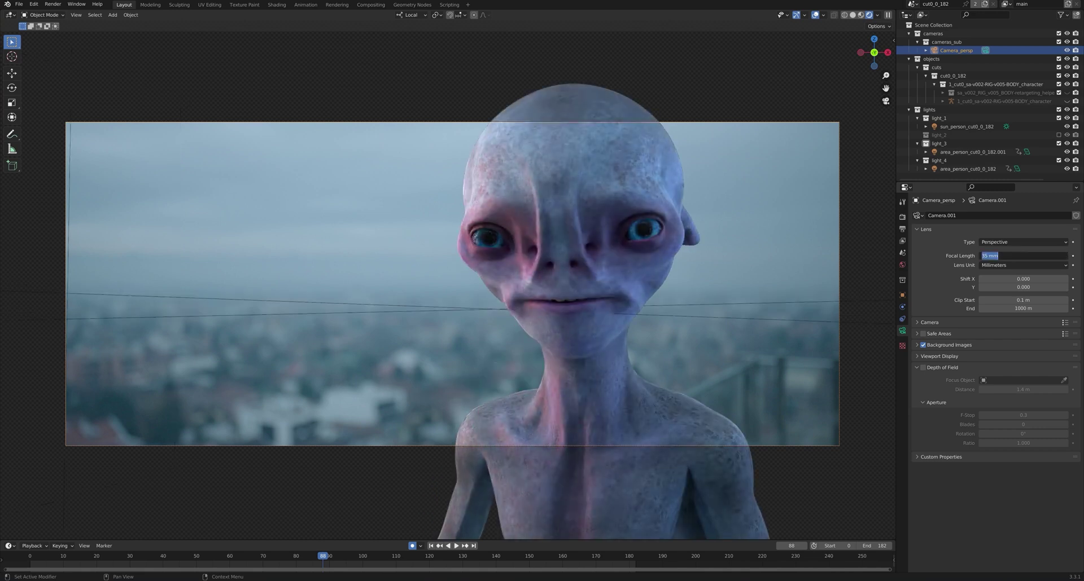
text(30)
key(Return)
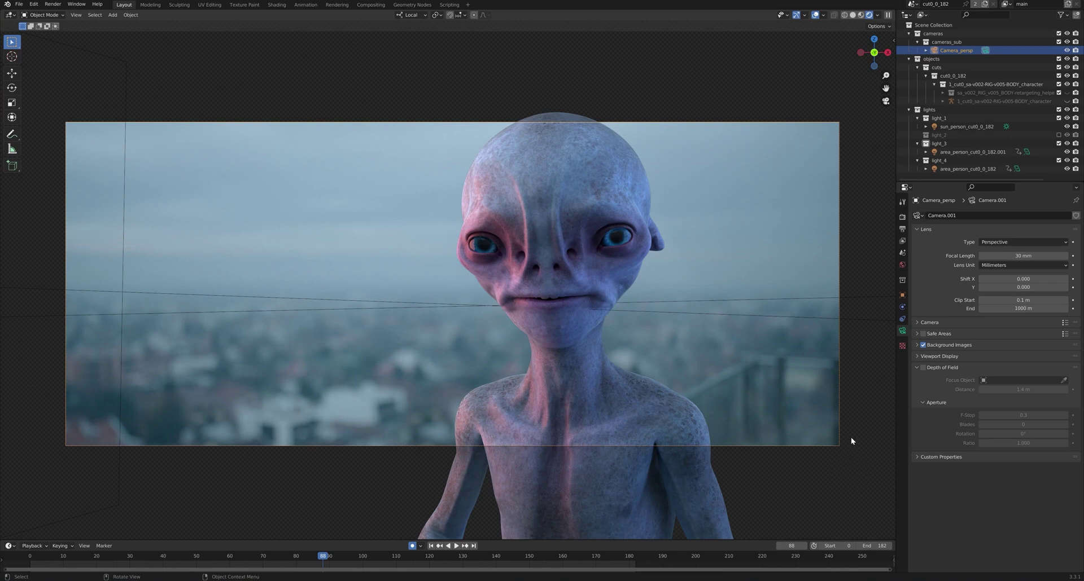
click(923, 368)
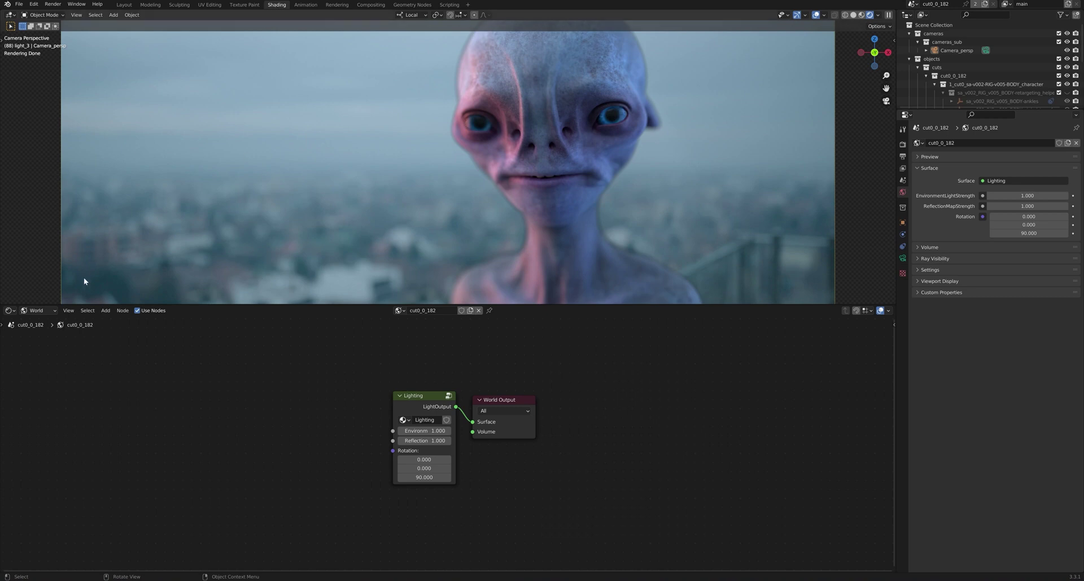
- Show the World shader nodes and select the Lighting node
click(37, 310)
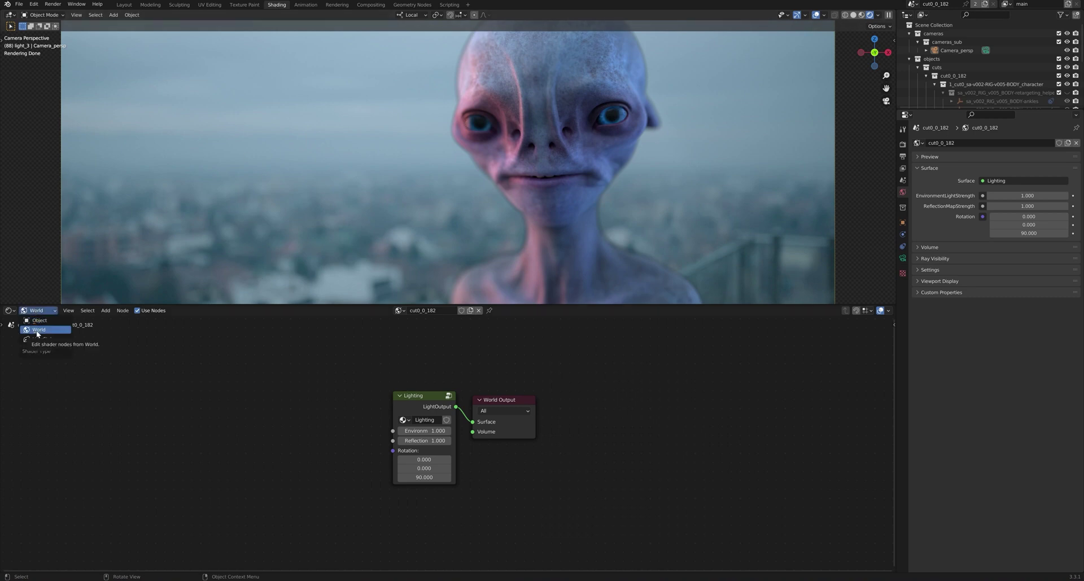
click(36, 330)
scroll(500, 217, down, 1)
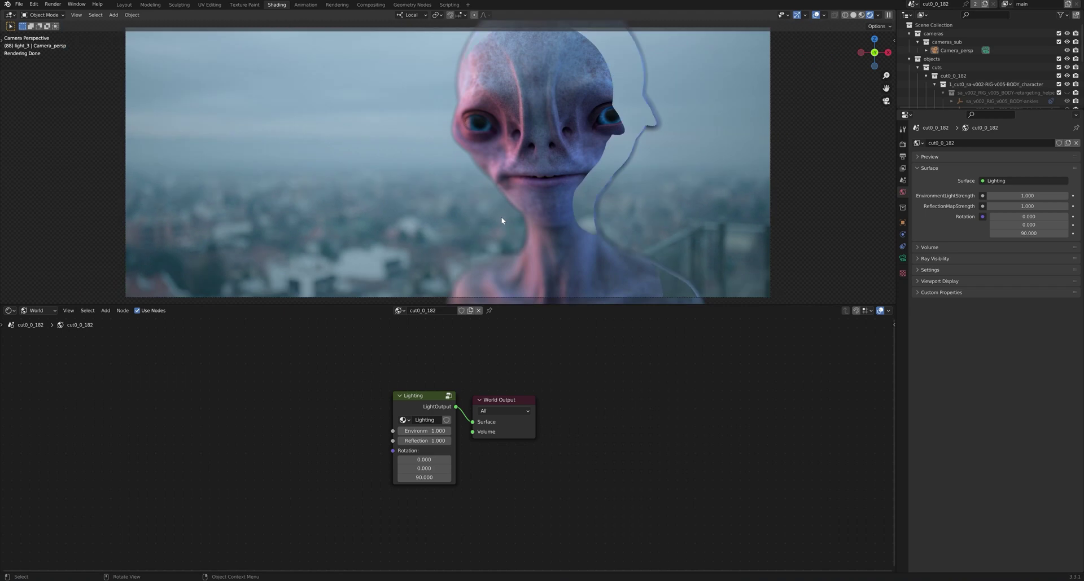
drag(406, 401, 410, 406)
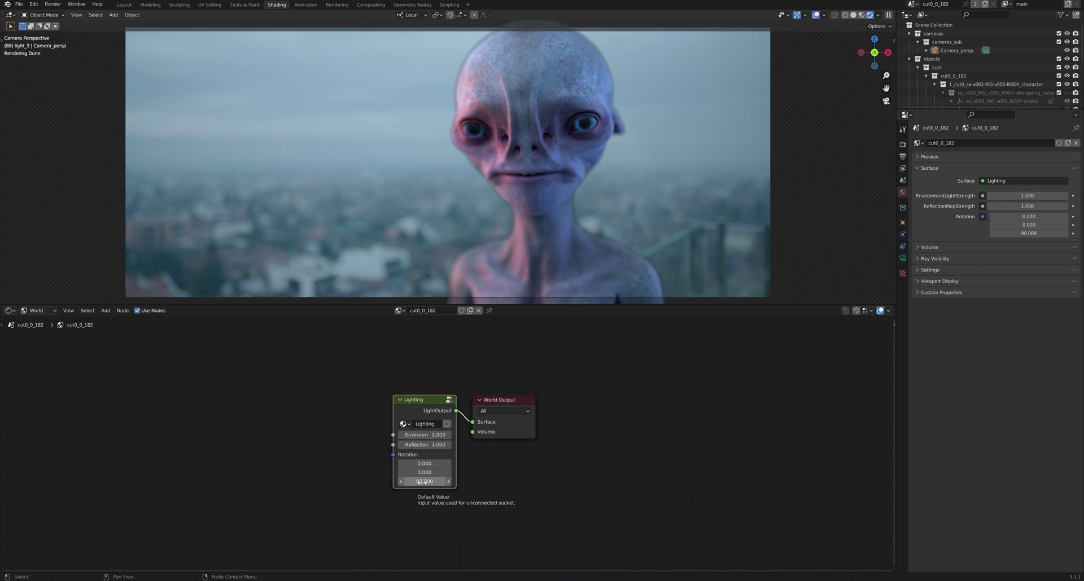
- Set the Lighting node's environment strength to 0.75 and reflection to 2, then open Compositing
click(429, 435)
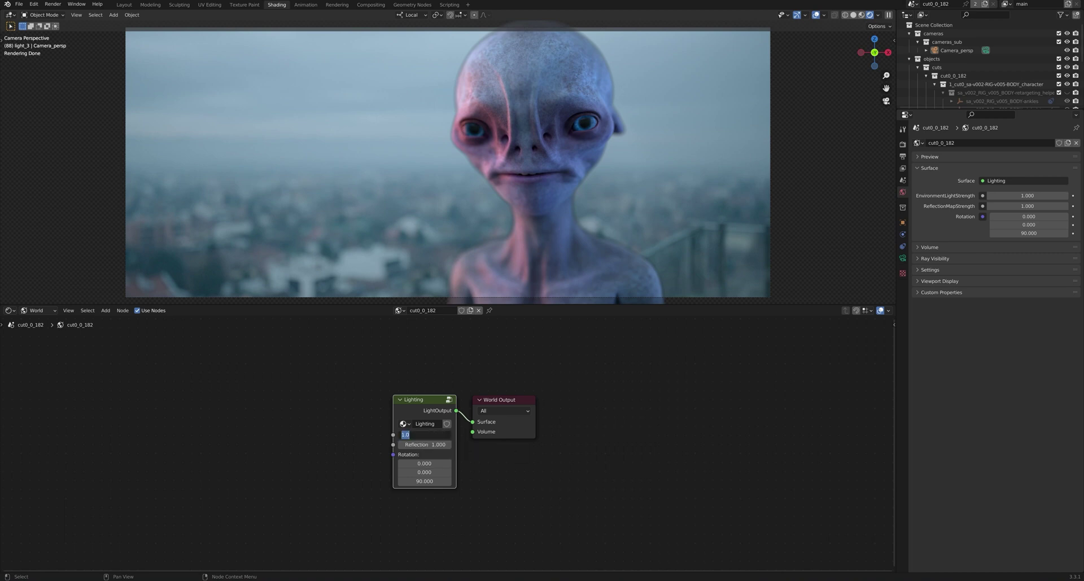
text(3)
key(Return)
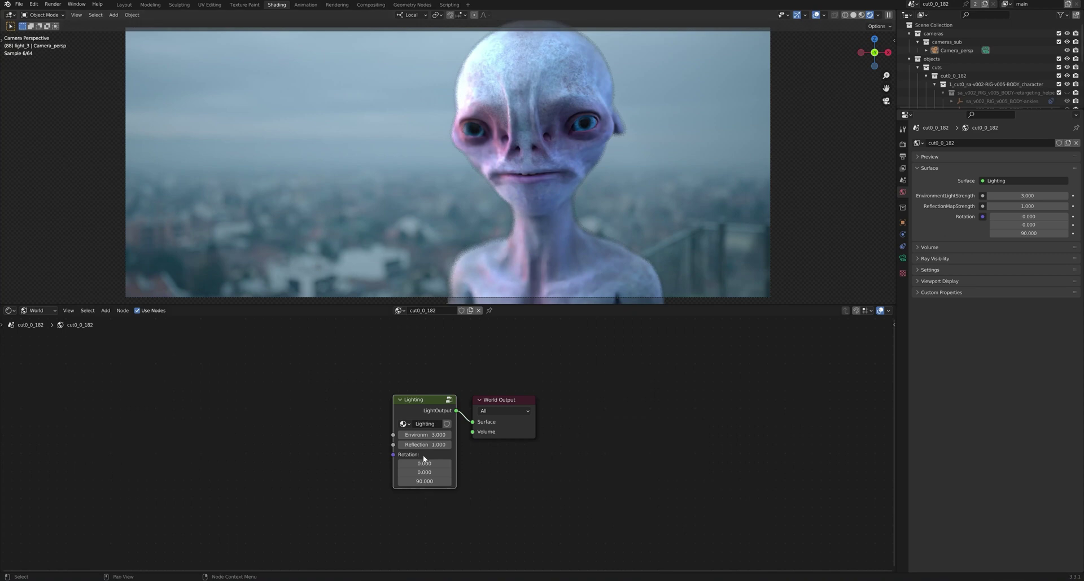
click(424, 434)
text(0.75)
key(Return)
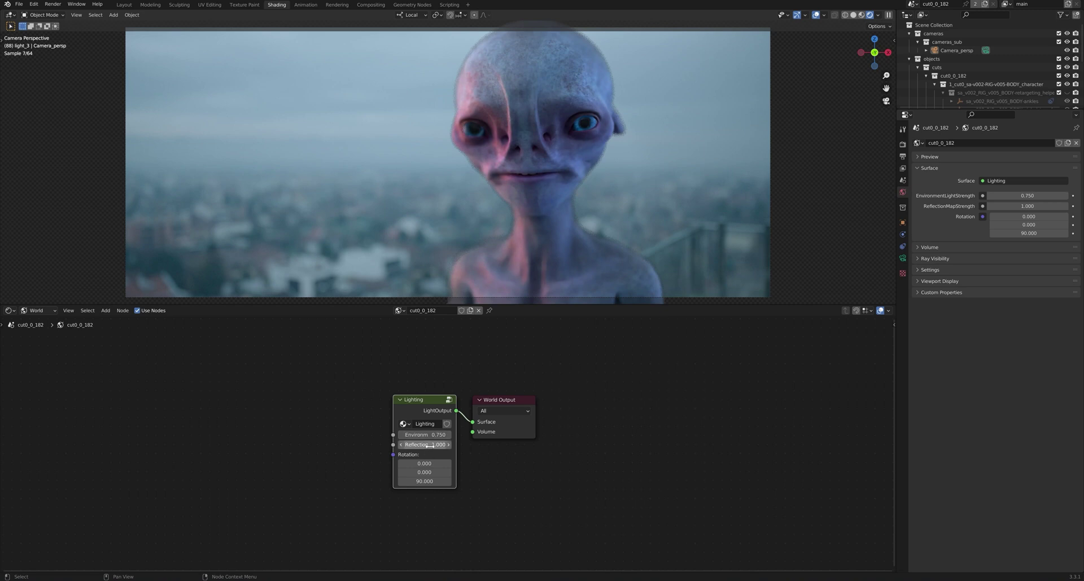
click(426, 446)
text(2)
key(Return)
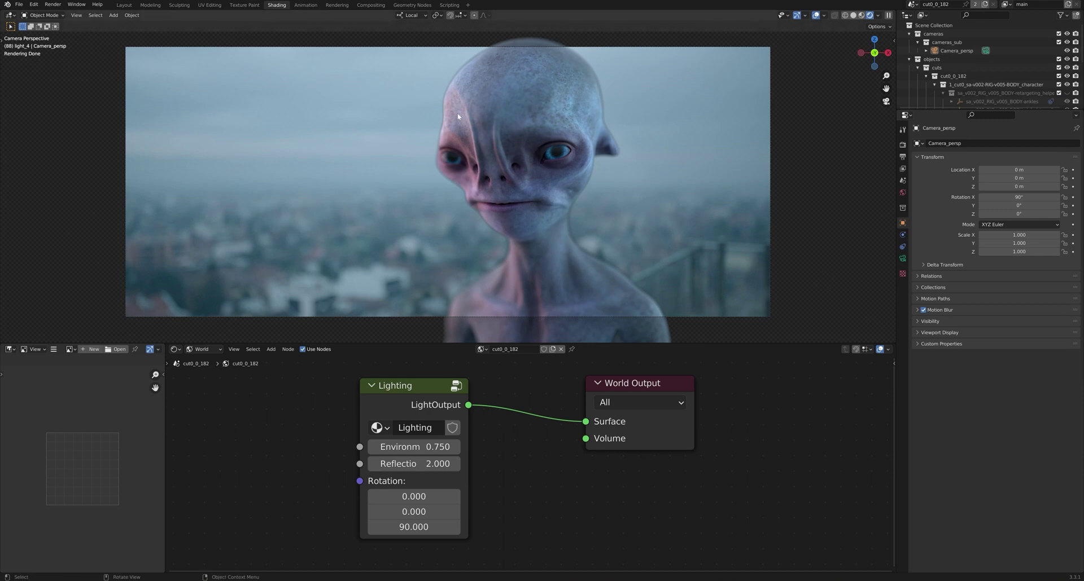
click(371, 5)
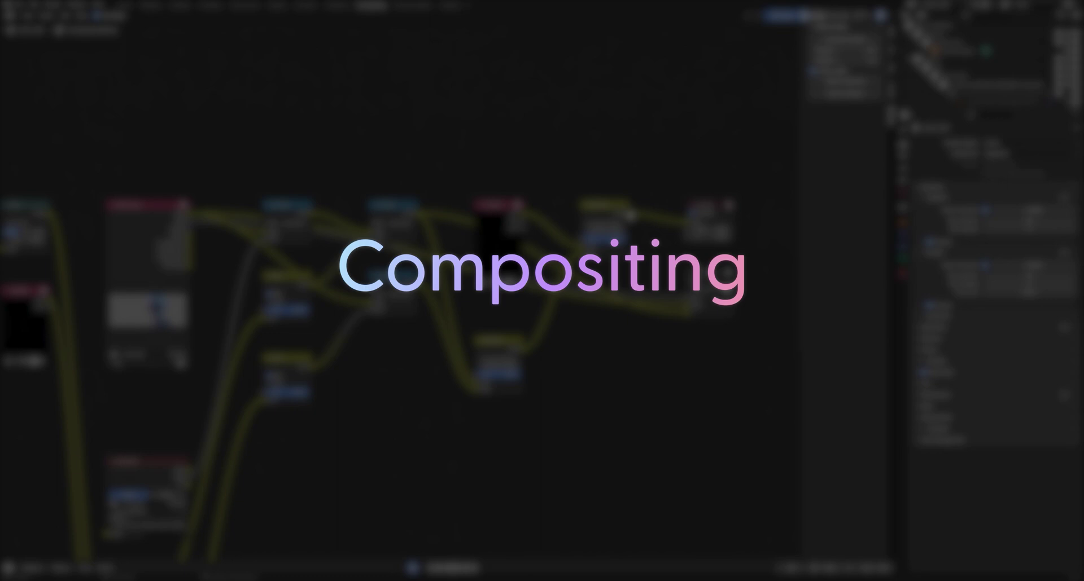
- Add a Viewer node beside the Composite node so the alien render shows as the backdrop
text(viwe)
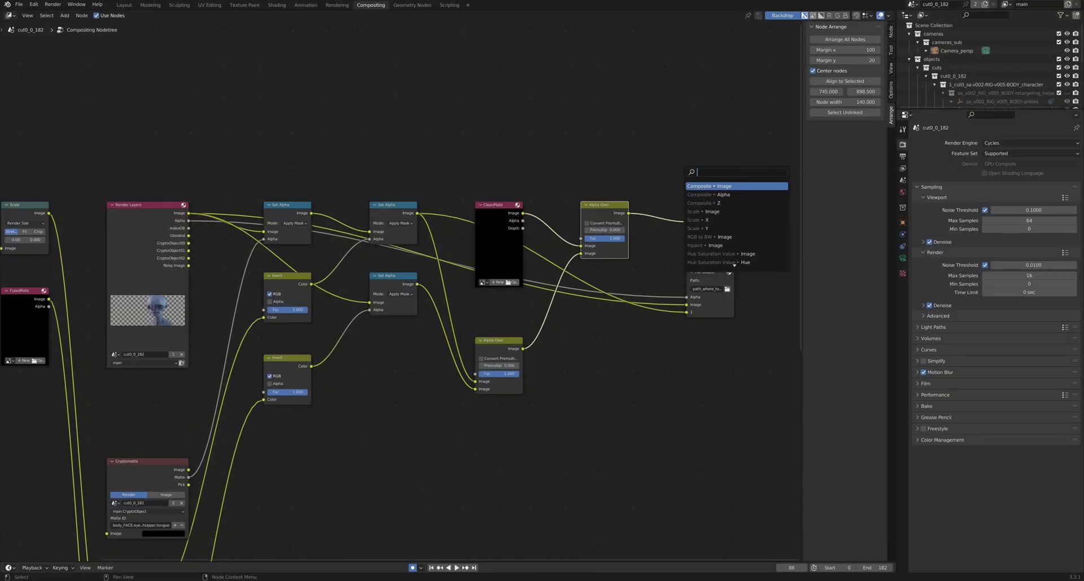
key(Return)
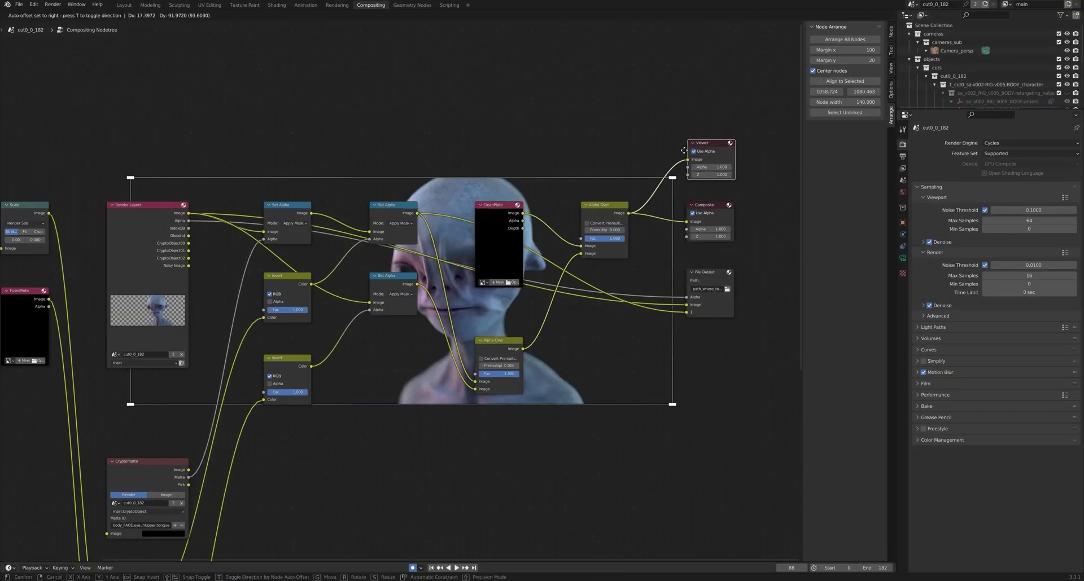
click(590, 181)
middle_drag(520, 167, 486, 103)
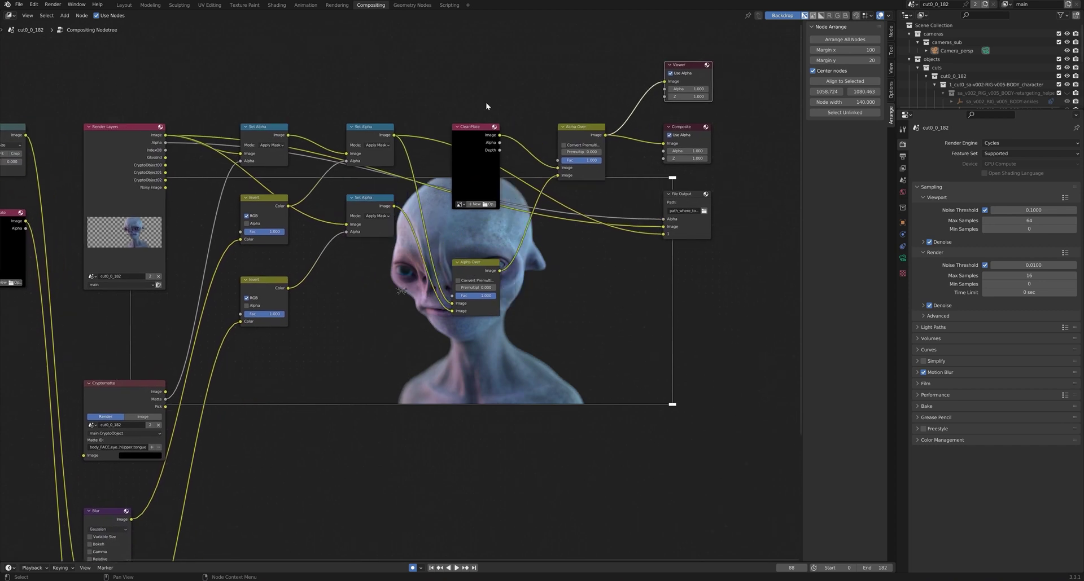
scroll(521, 171, up, 2)
middle_drag(498, 256, 461, 271)
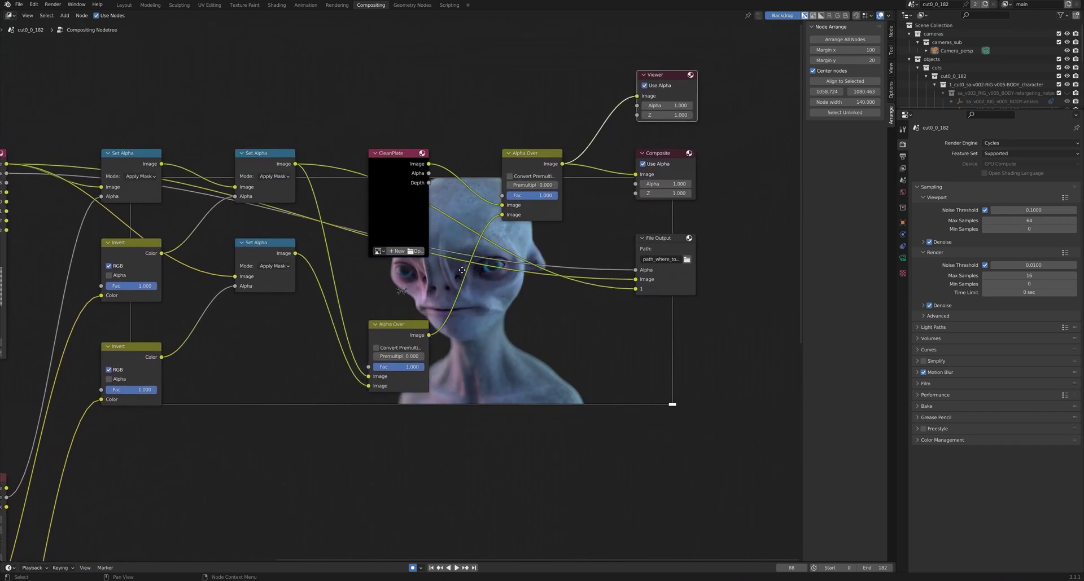
- Load all cleanPlate_v3 PNG frames into the CleanPlate node as a sequence starting at frame 0
click(417, 252)
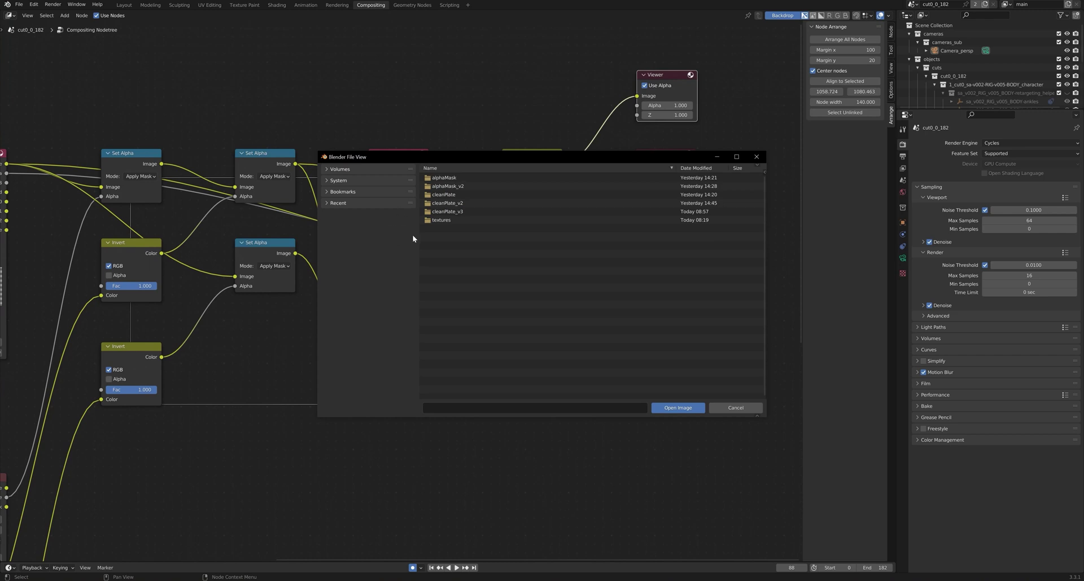
double_click(443, 211)
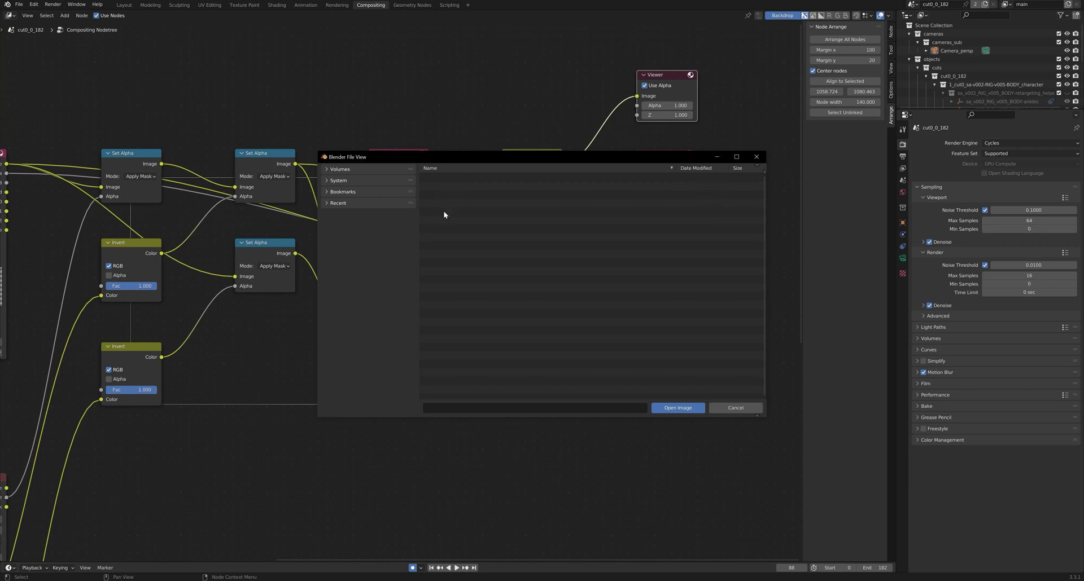
click(446, 187)
key(a)
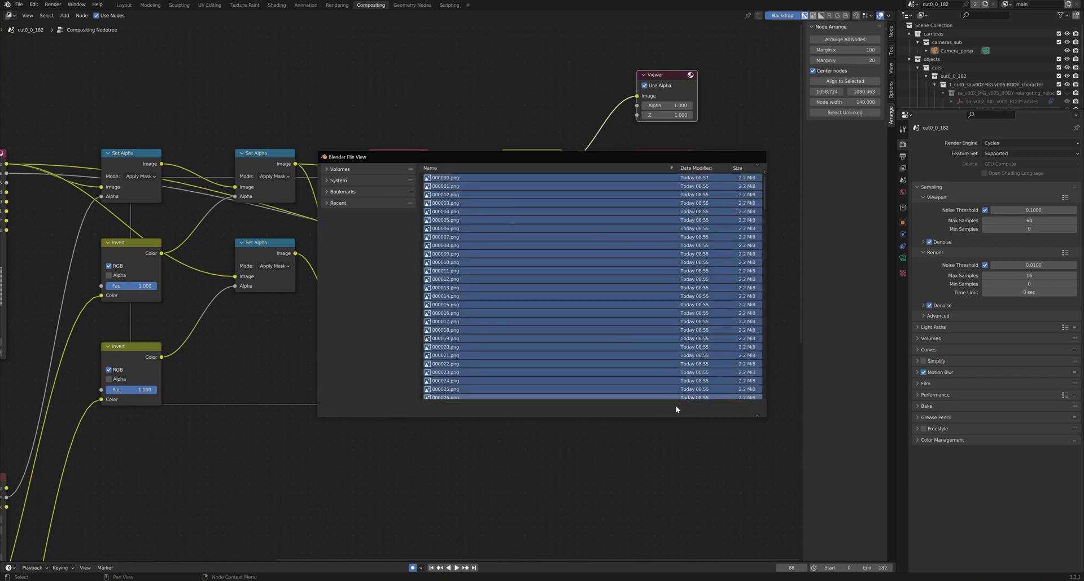
click(677, 407)
click(398, 291)
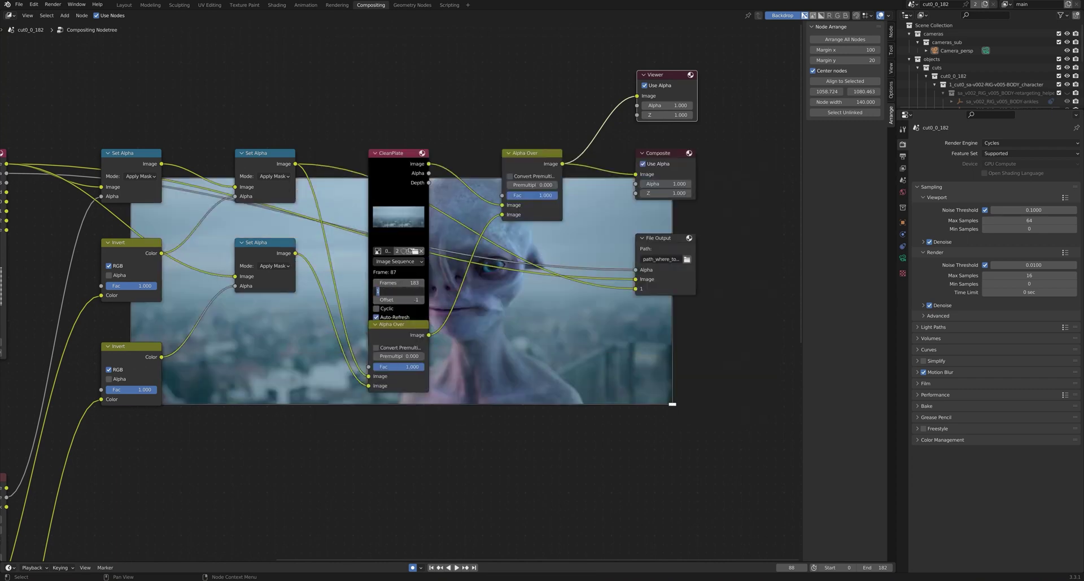
key(Return)
middle_drag(390, 291, 501, 541)
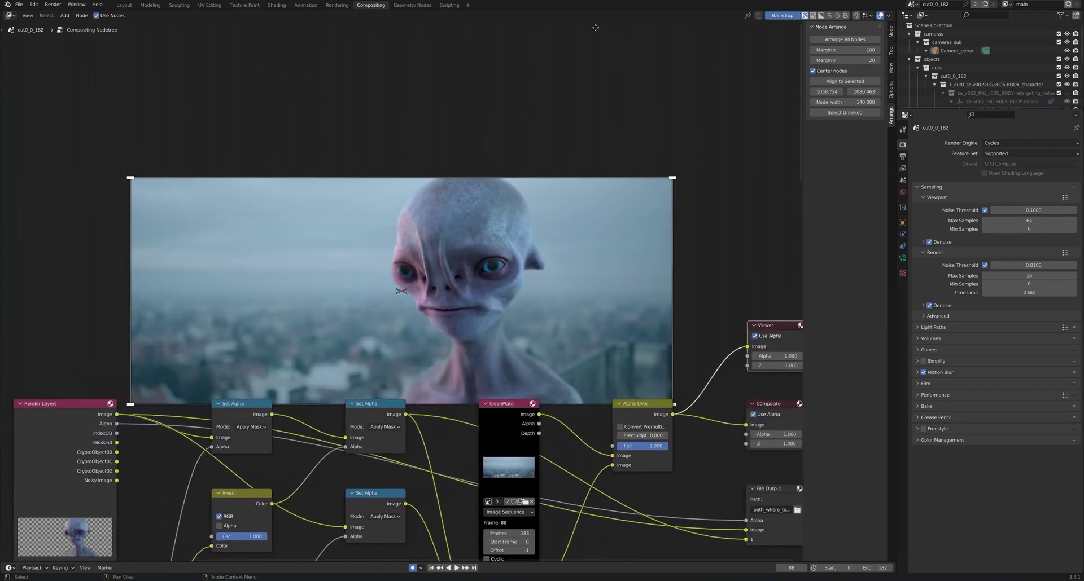
middle_drag(595, 27, 493, 271)
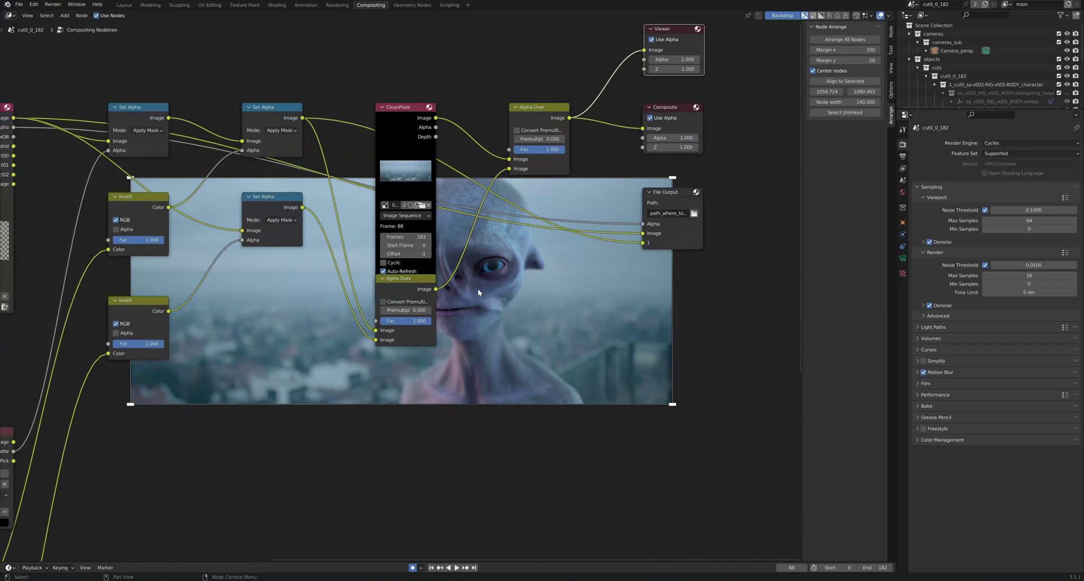
- Insert a Color Balance node after the lower Alpha Over, feeding the final Alpha Over
key(ctrl+z)
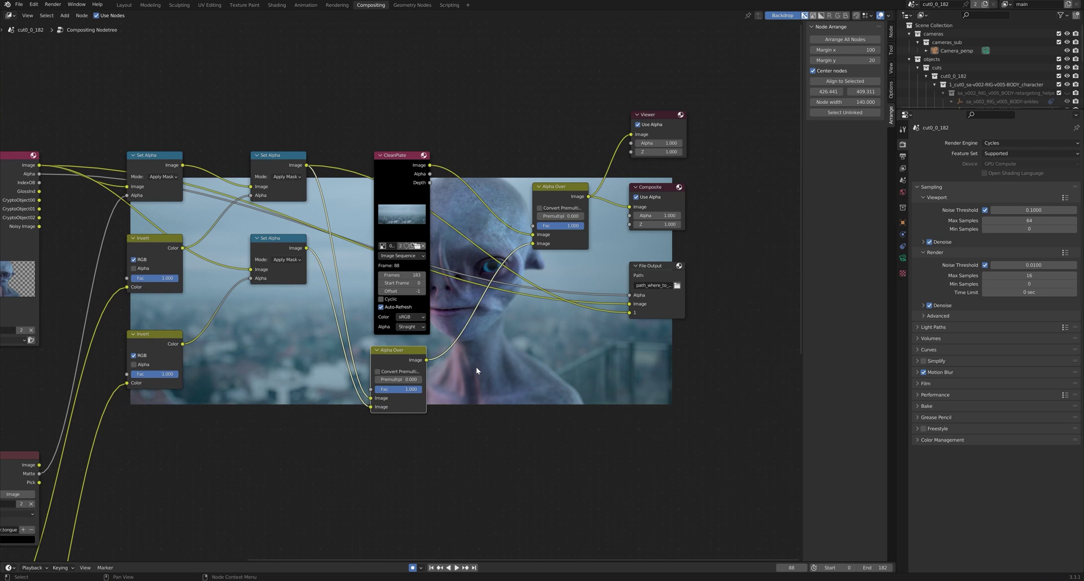
ctrl+shift+click(391, 358)
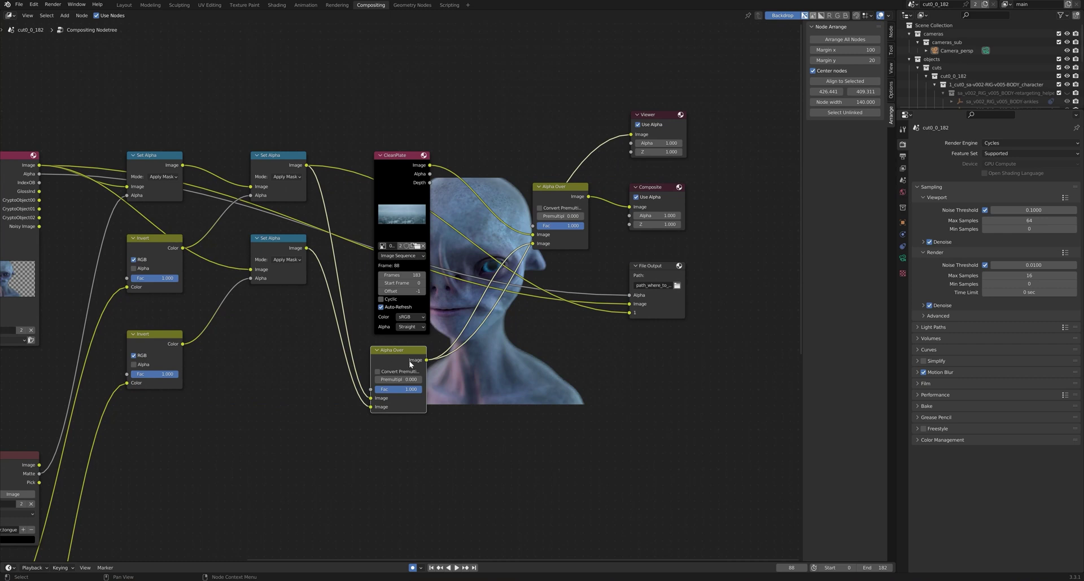
drag(426, 360, 485, 363)
text(co)
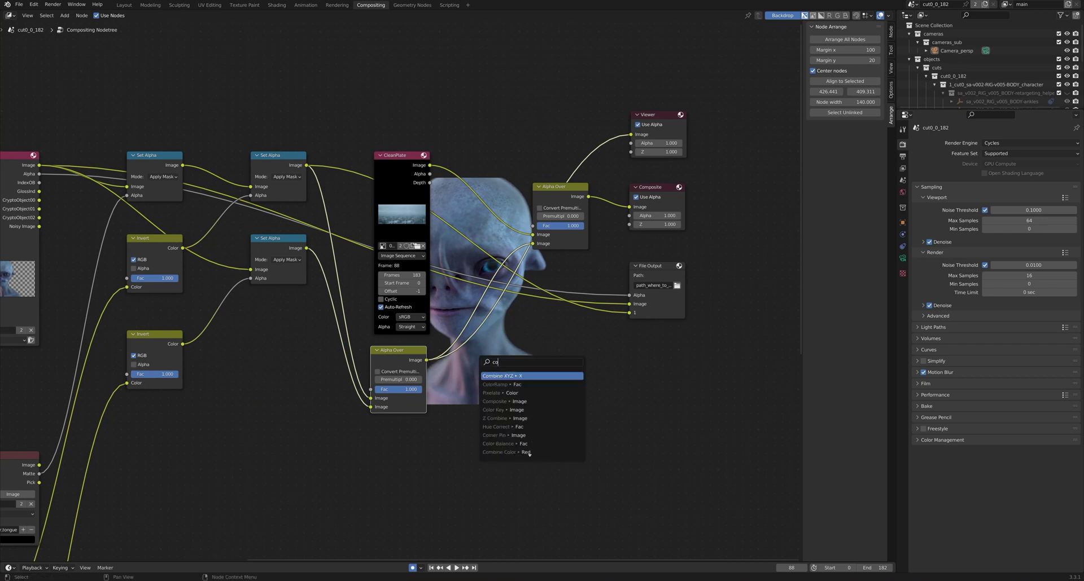
text(lor bala)
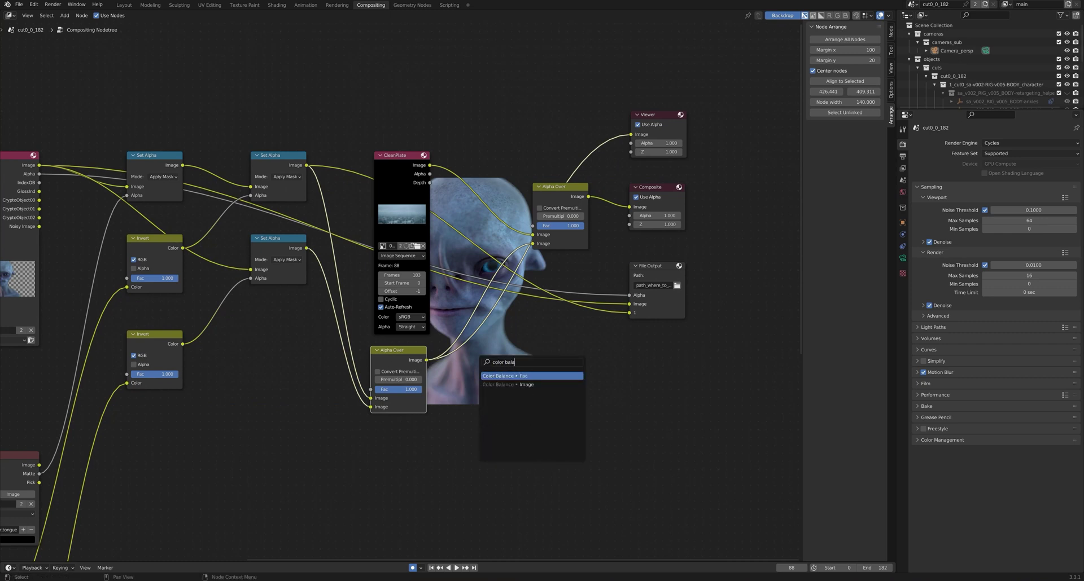
key(Return)
click(576, 319)
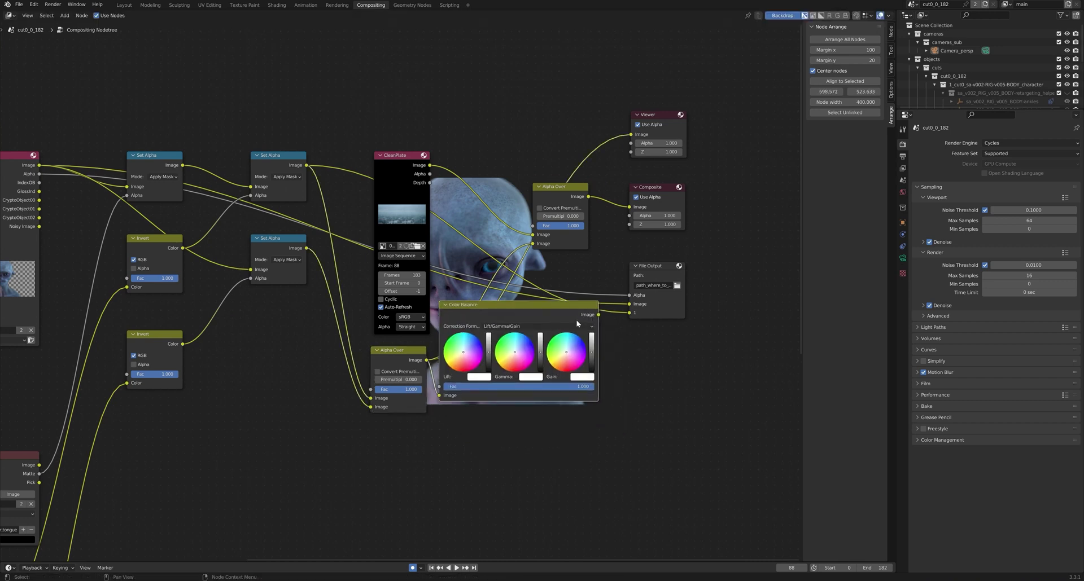
drag(598, 315, 534, 244)
- Shift the output nodes right and fit the Color Balance node in between
drag(538, 125, 743, 297)
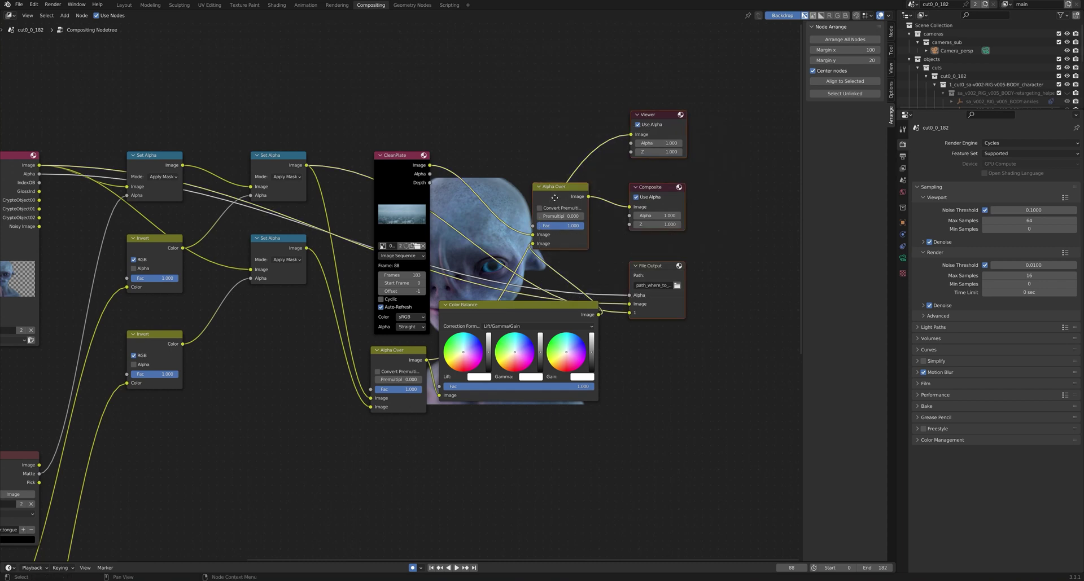
key(g)
click(509, 283)
drag(509, 305, 515, 280)
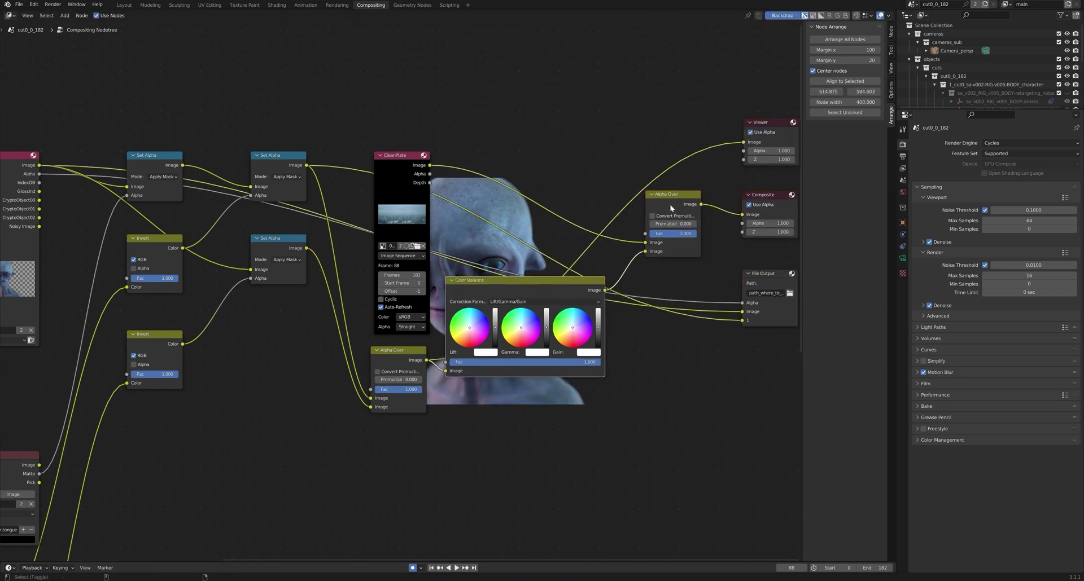
drag(509, 287, 526, 297)
middle_drag(505, 220, 439, 318)
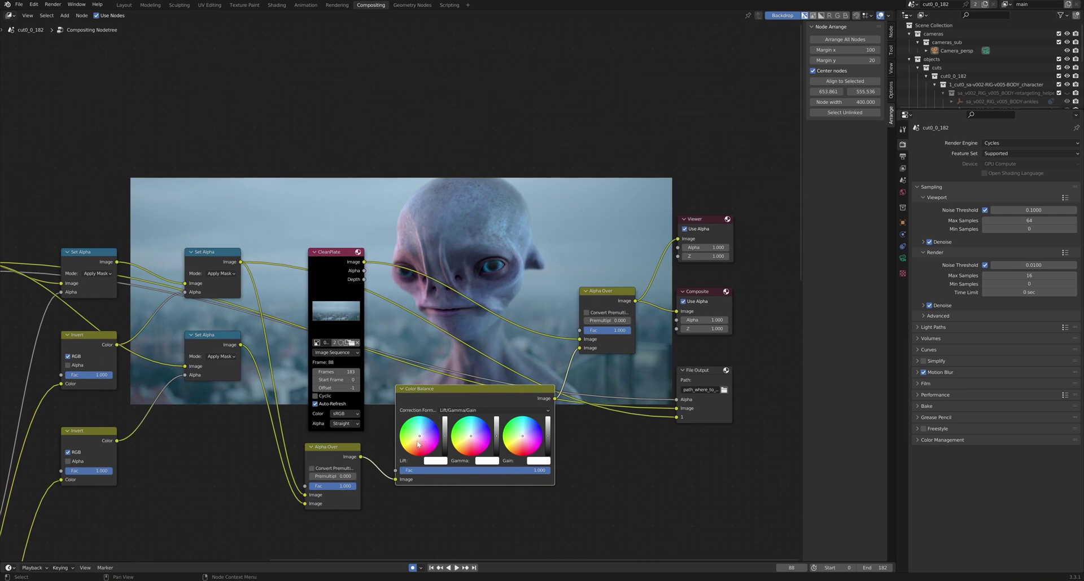
- Tint the Color Balance lift slightly pink
drag(418, 445, 419, 440)
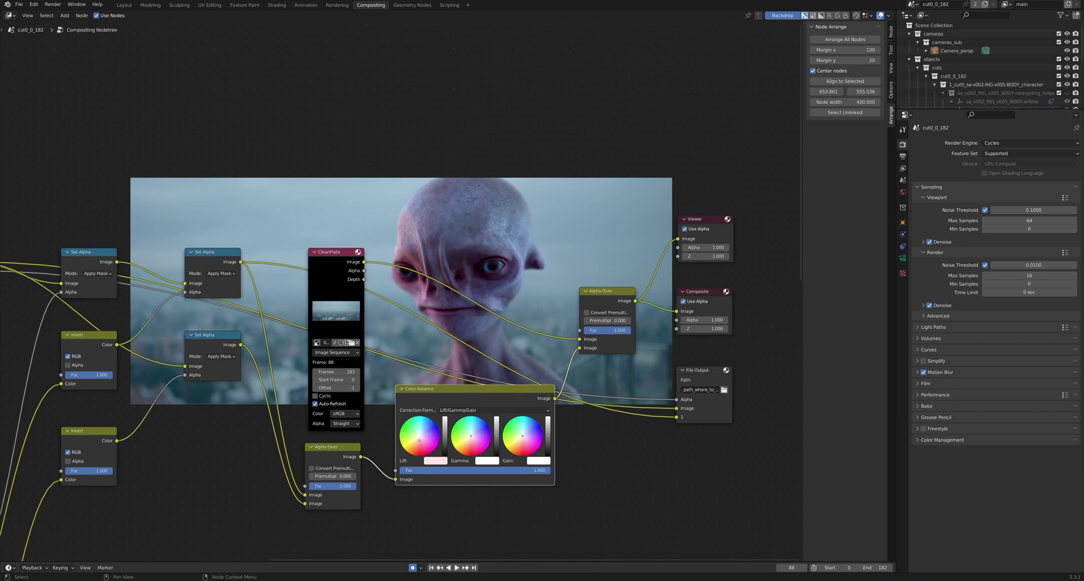
middle_drag(481, 329, 279, 224)
drag(425, 229, 477, 247)
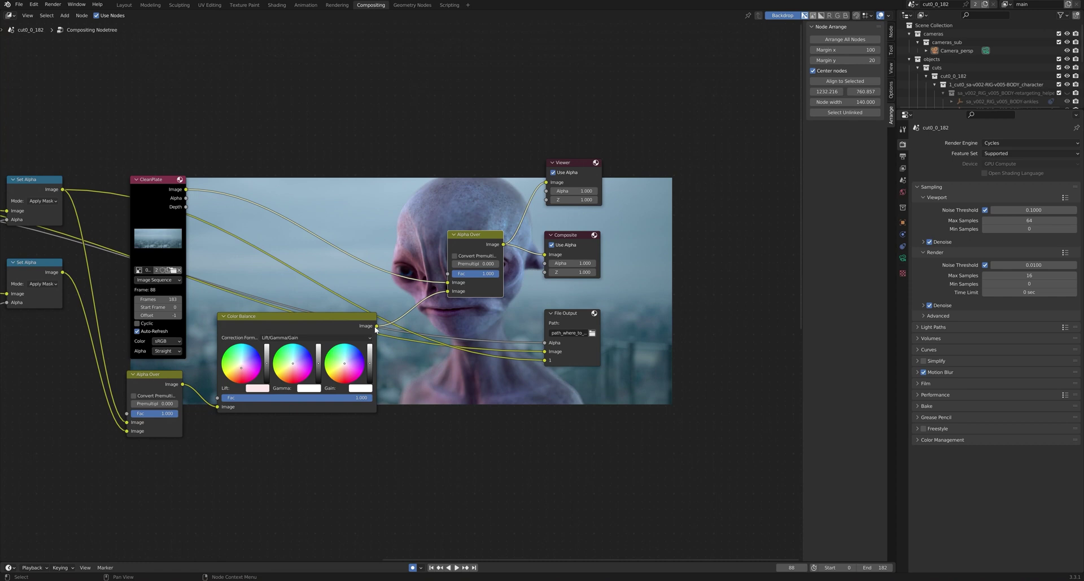
drag(376, 330, 419, 374)
- Insert a Bright/Contrast node between Color Balance and the final Alpha Over
text(contar)
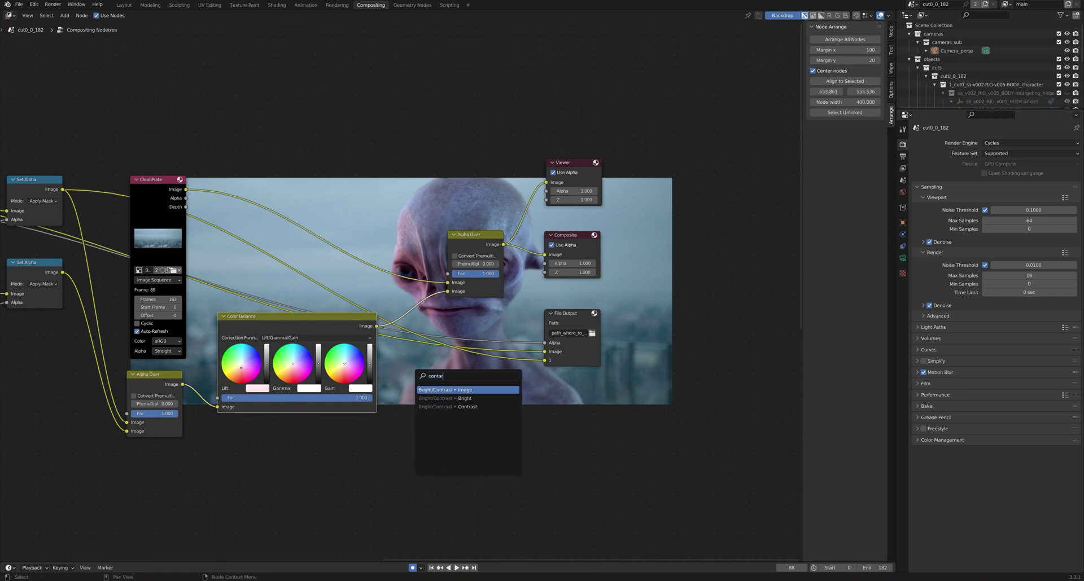
key(Return)
click(428, 343)
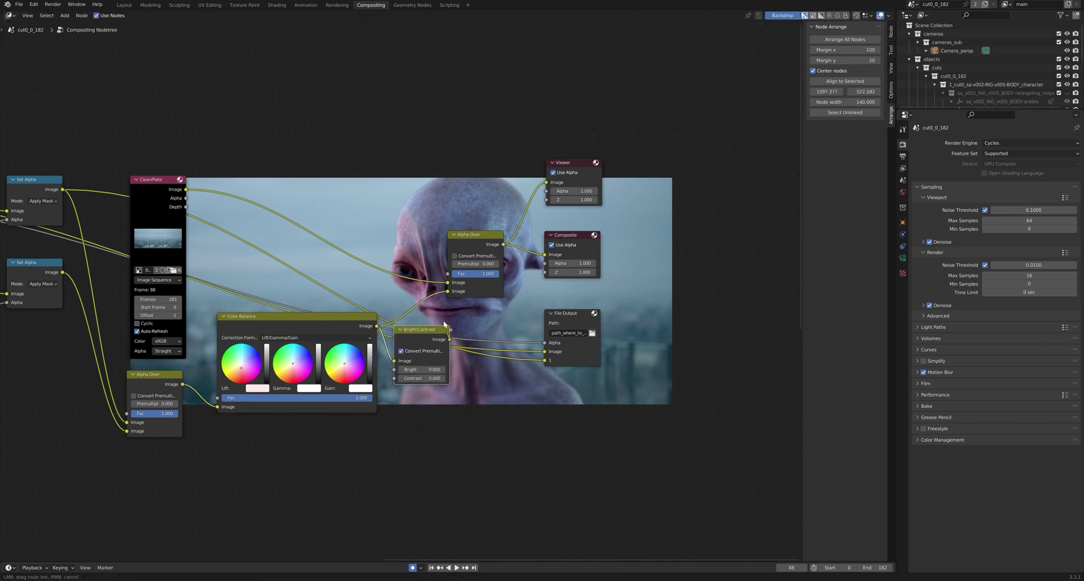
drag(504, 167, 577, 340)
key(g)
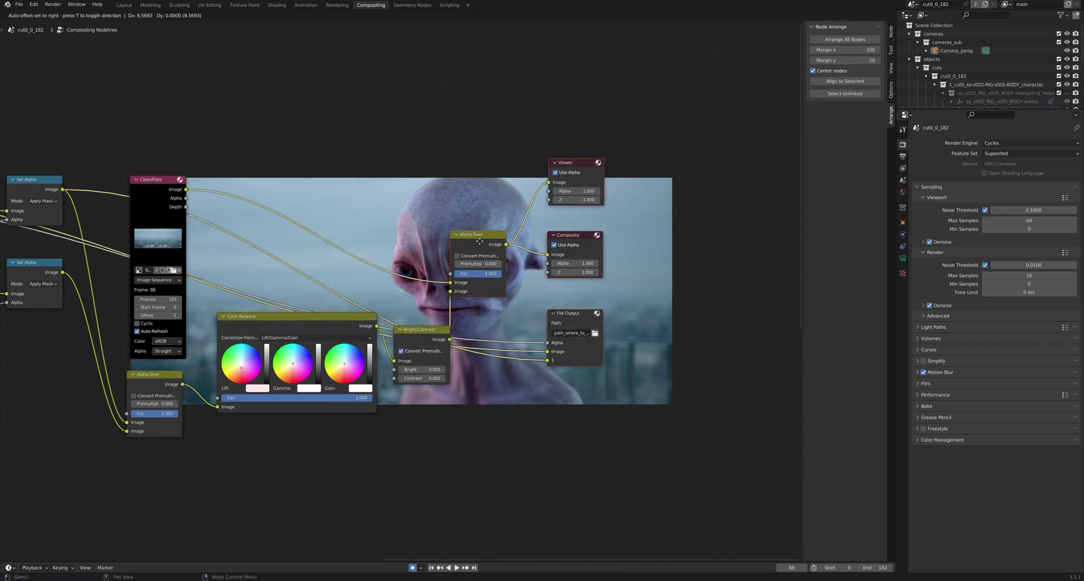
click(425, 324)
drag(424, 328, 442, 294)
- Set the Bright/Contrast node to brightness 0.7 and contrast 1
click(440, 336)
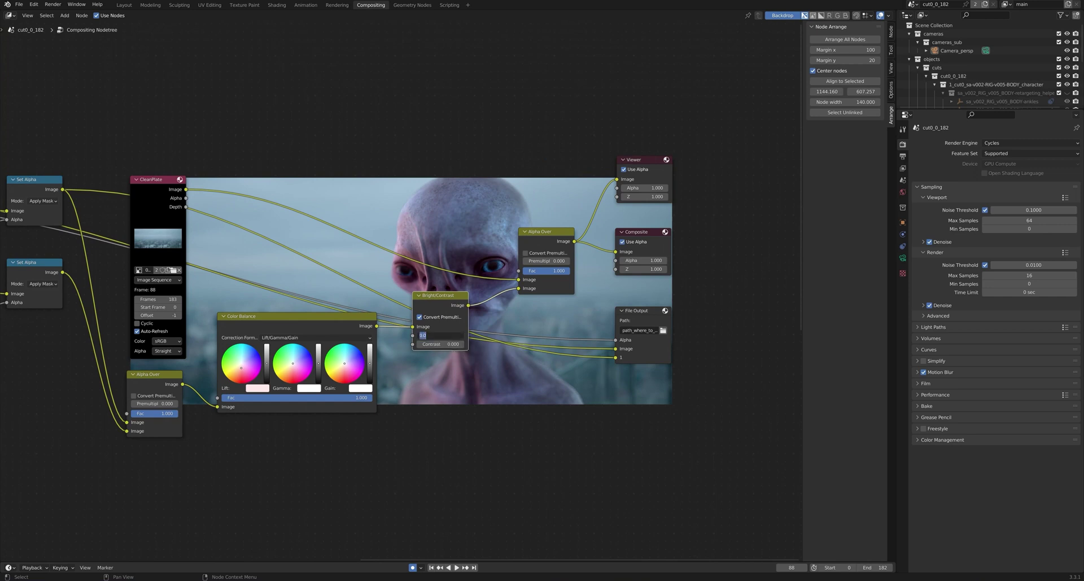
text(0.7)
key(Return)
mouse_move(430, 305)
mouse_down()
mouse_move(451, 411)
mouse_move(423, 306)
mouse_up()
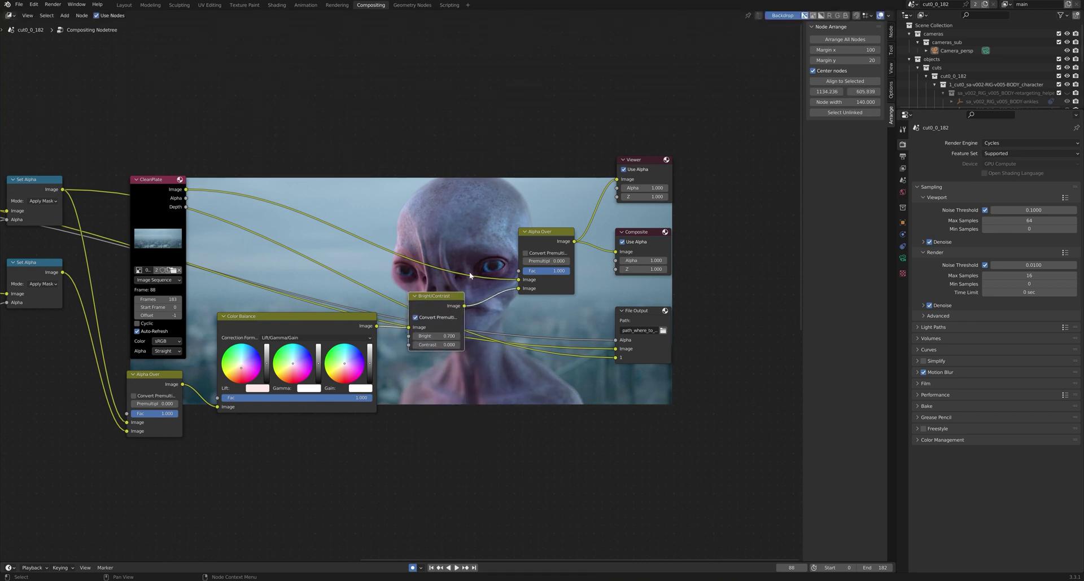
double_click(435, 345)
text(0)
key(Return)
- Preview the Alpha Over, Color Balance, Bright/Contrast and final composite outputs in the backdrop
ctrl+shift+click(143, 385)
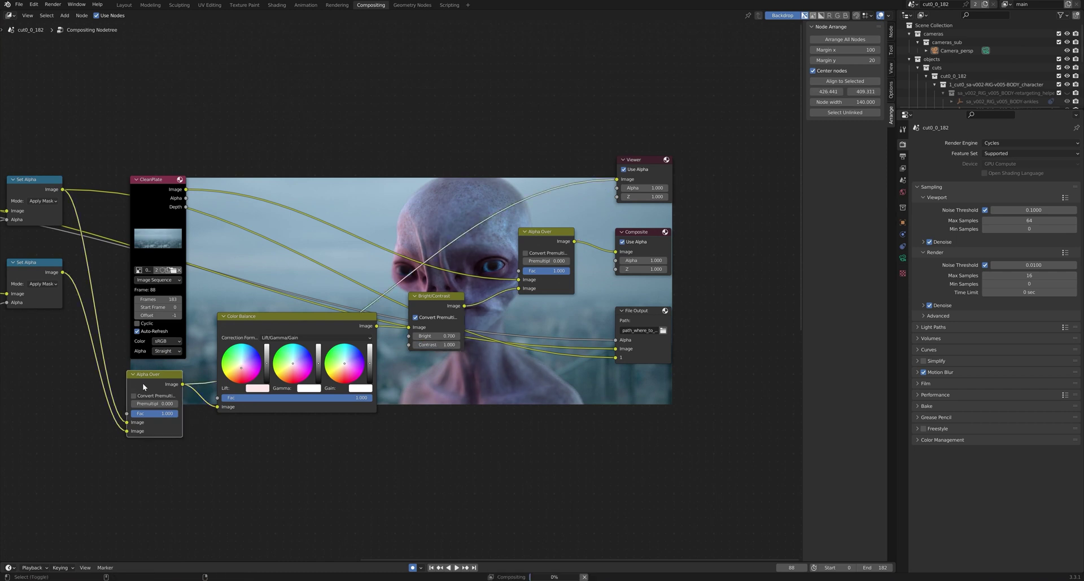
ctrl+shift+click(437, 306)
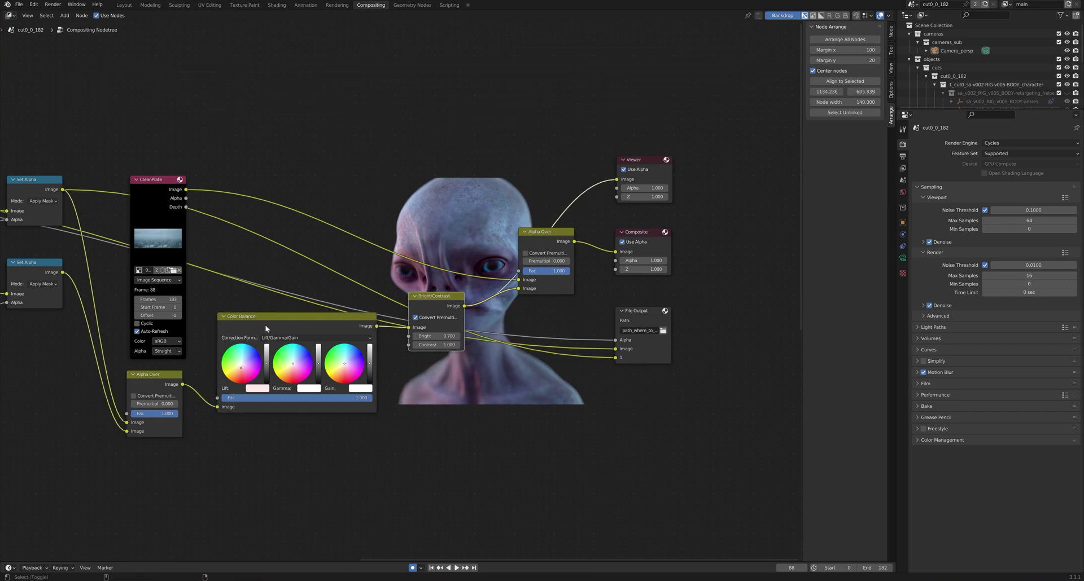
ctrl+shift+click(270, 336)
ctrl+shift+click(434, 302)
ctrl+shift+click(549, 241)
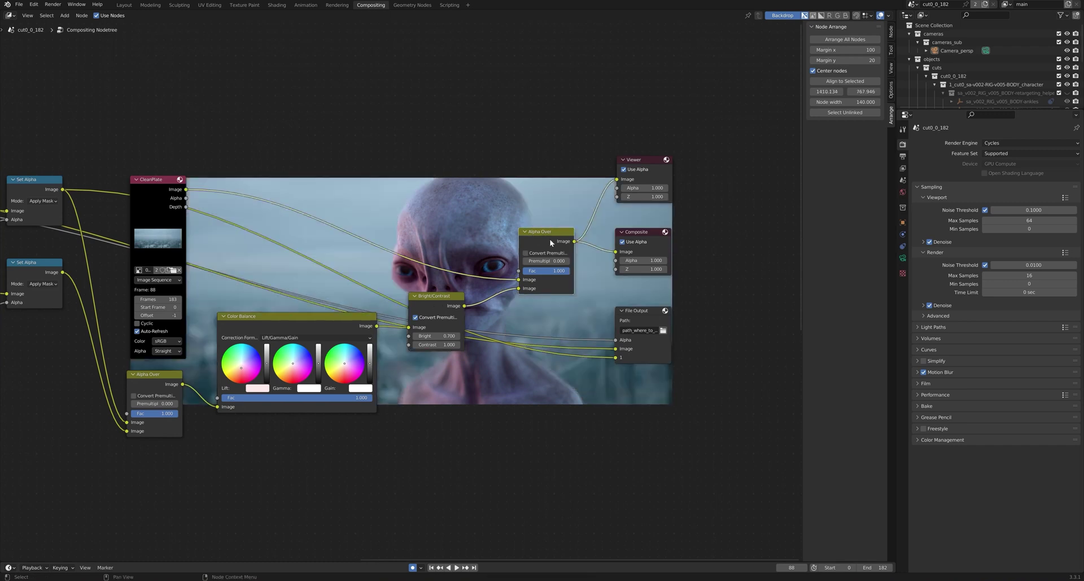